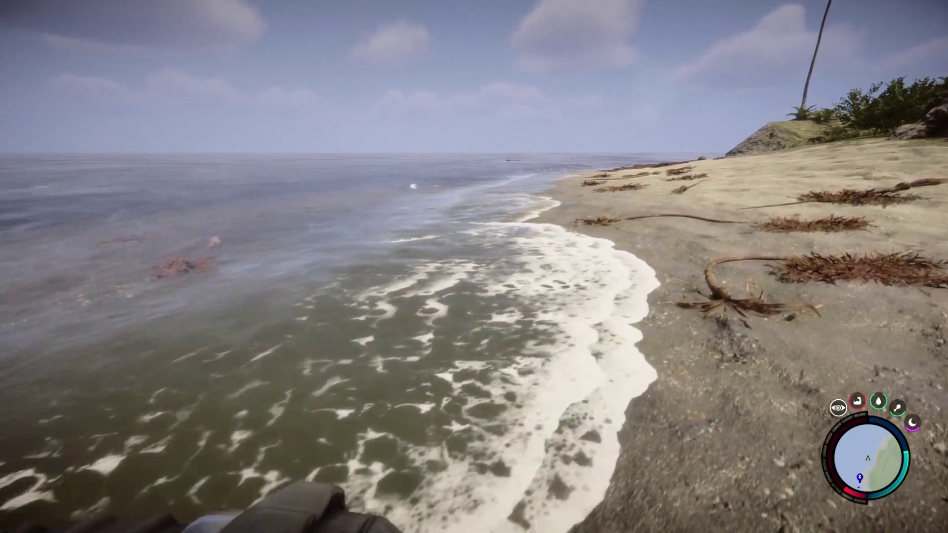
key(w)
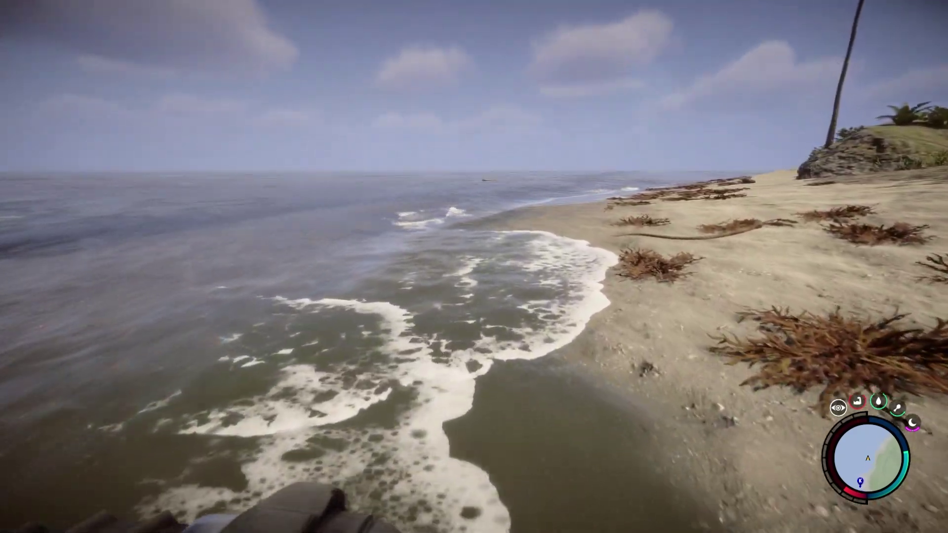
key(w)
key(w)
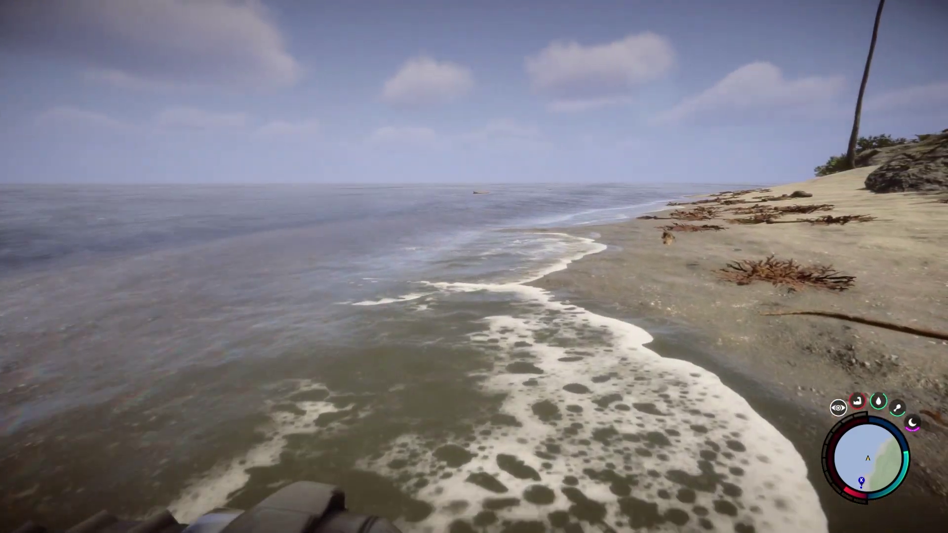
key(w)
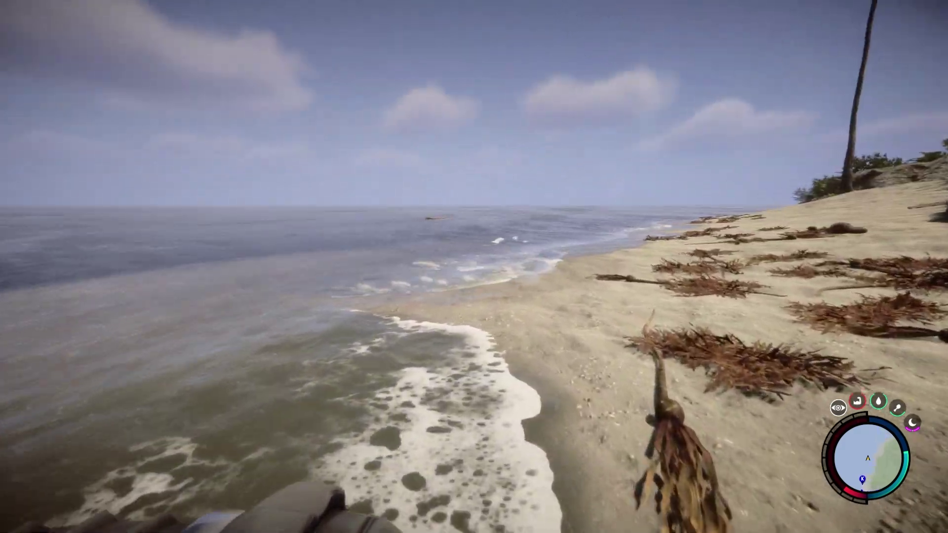
key(w)
key(w)
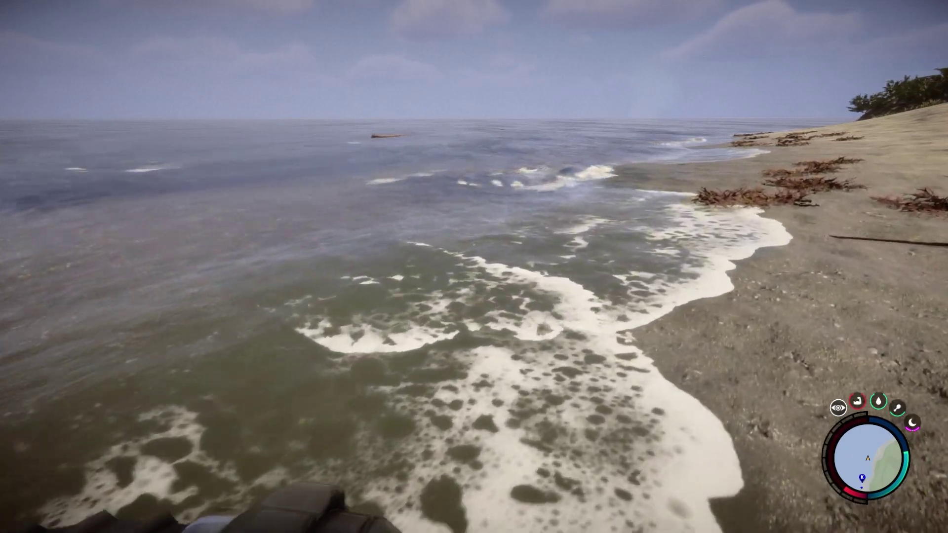
key(w)
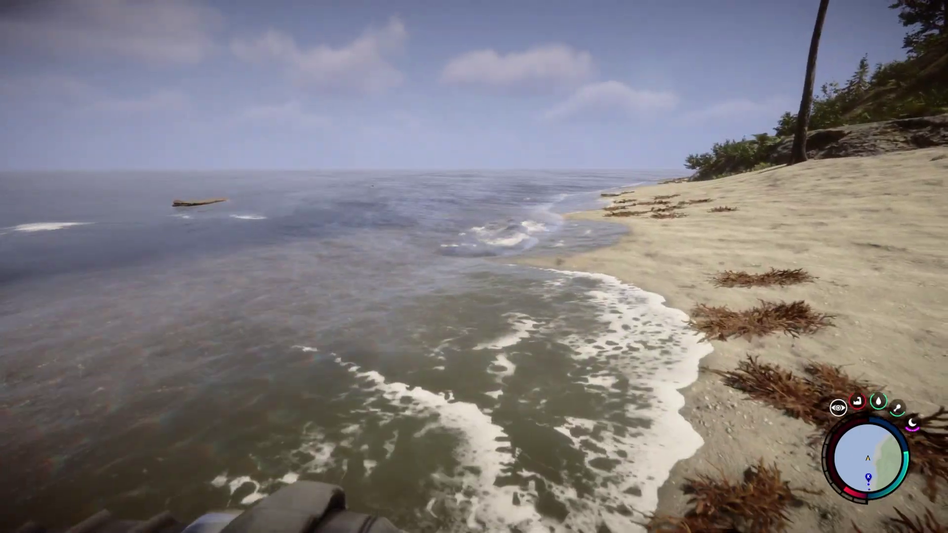
key(w)
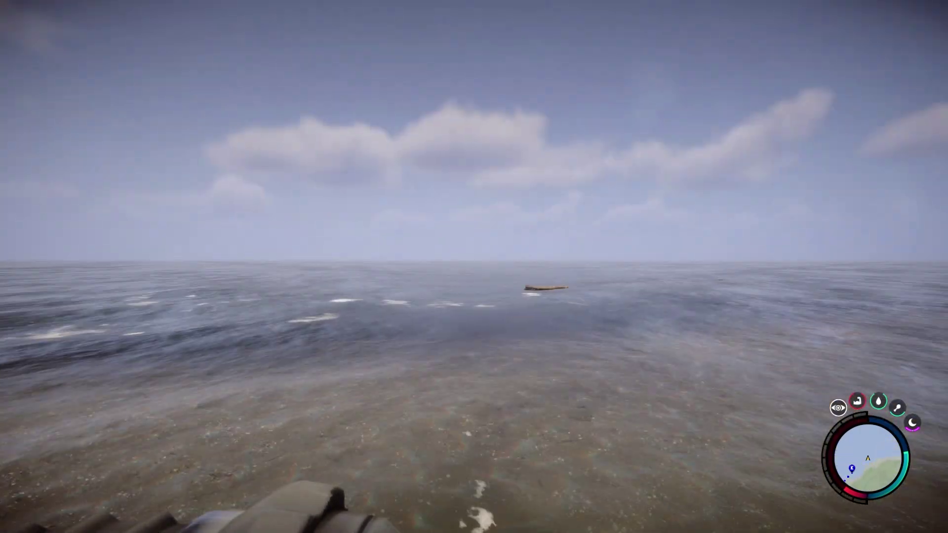
key(w)
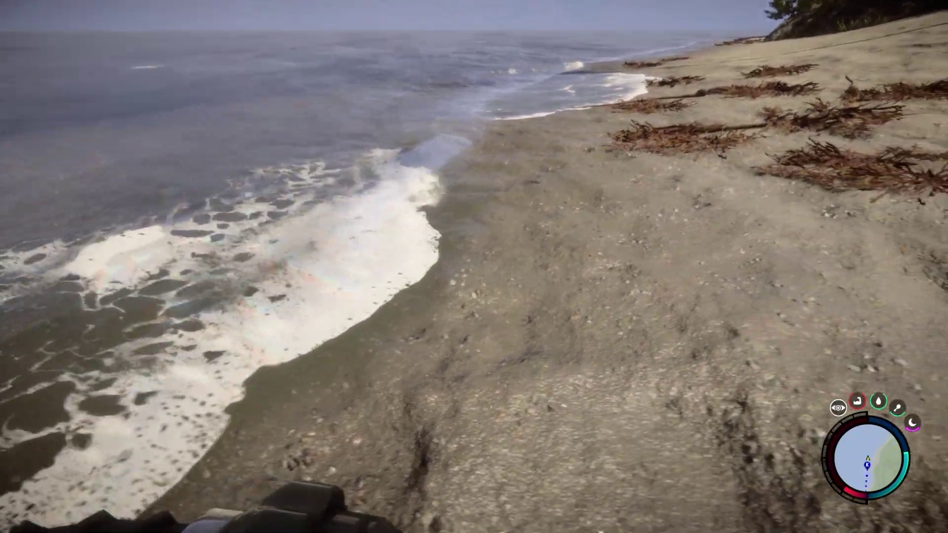
key(w)
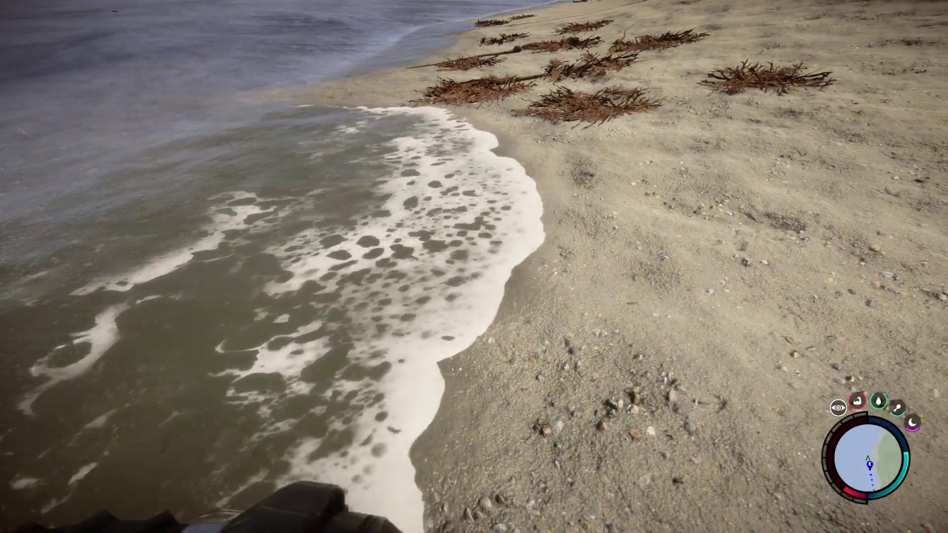
key(w)
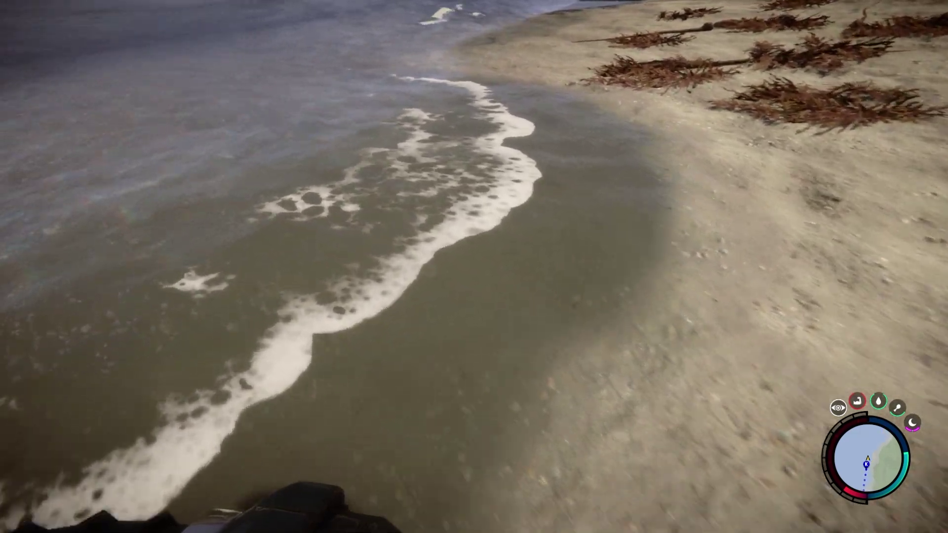
key(a)
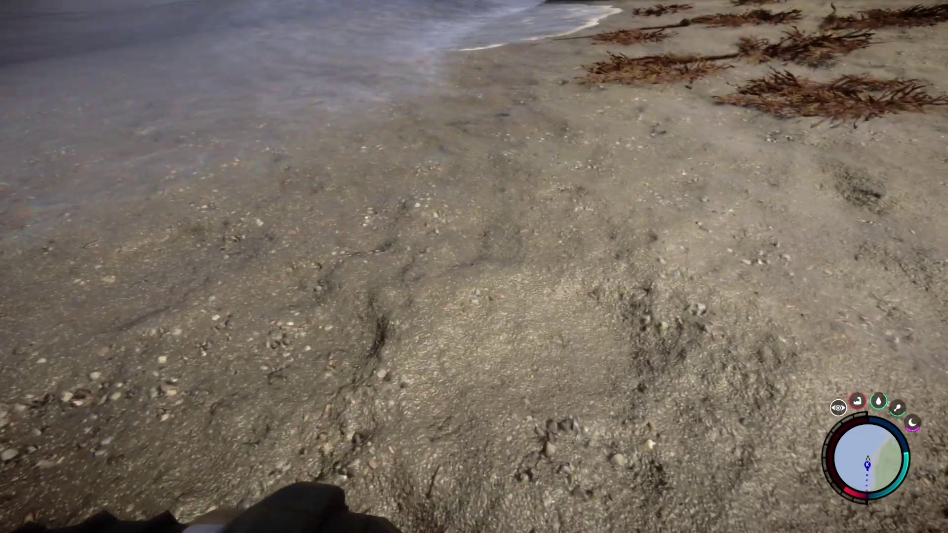
key(w)
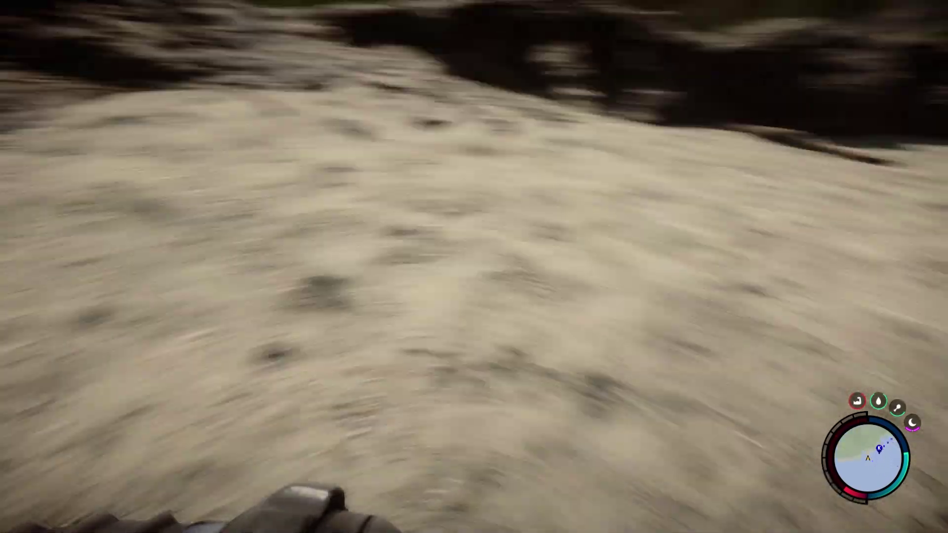
key(a)
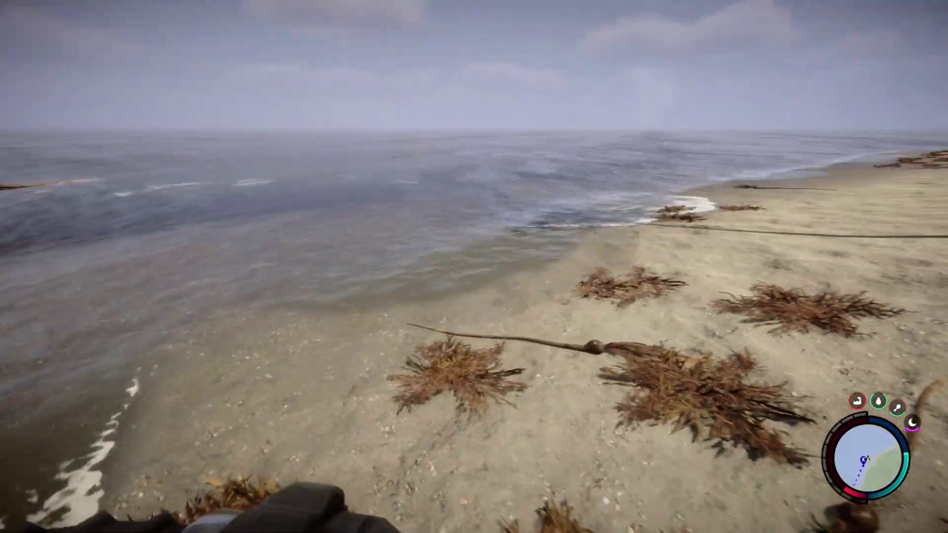
key(w)
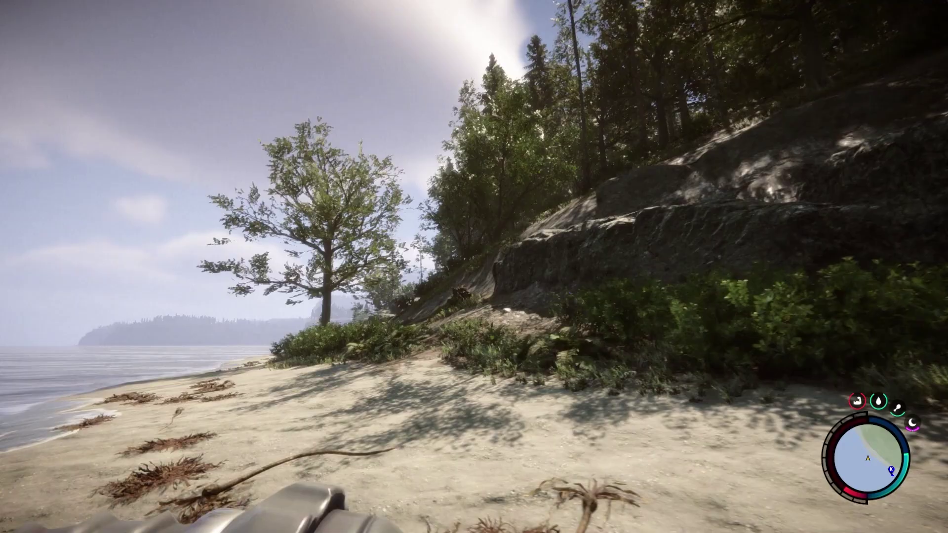
key(w)
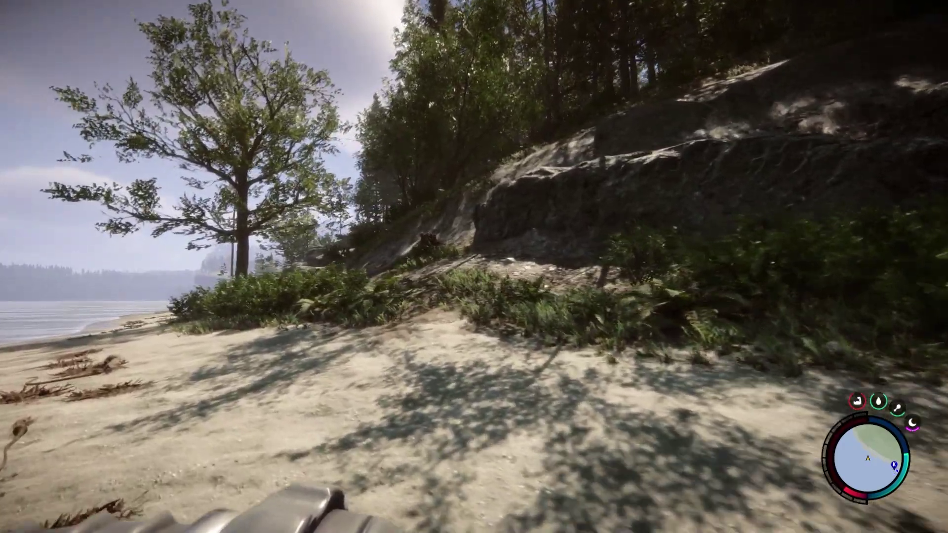
key(w)
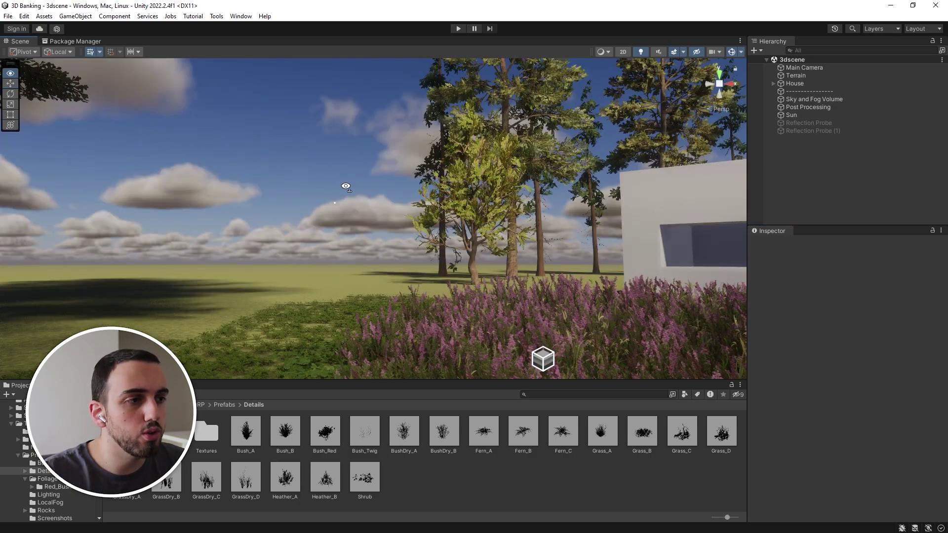
Compare the scene with the Volumetric Clouds override of the Sky and Fog Volume switched off and back on.
key(w)
right_drag(345, 187, 366, 196)
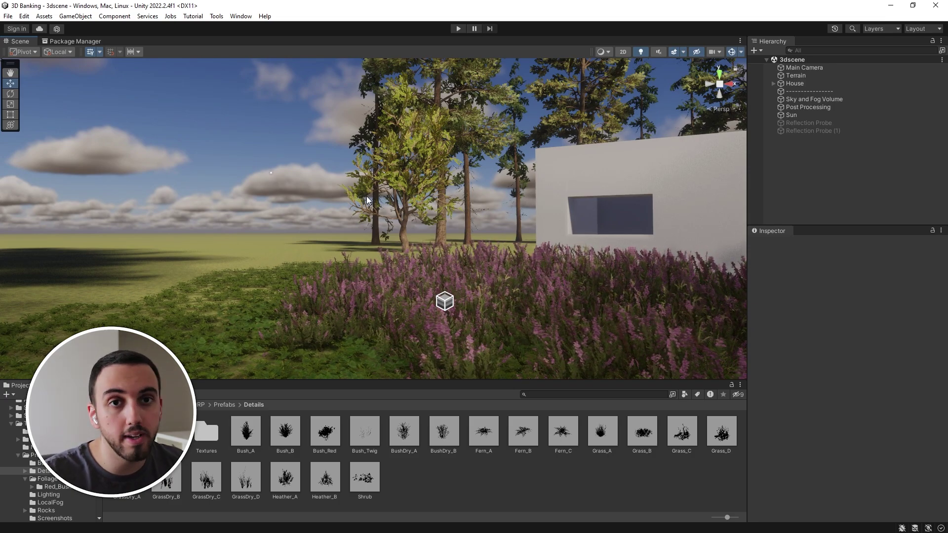
right_drag(305, 195, 297, 200)
key(s)
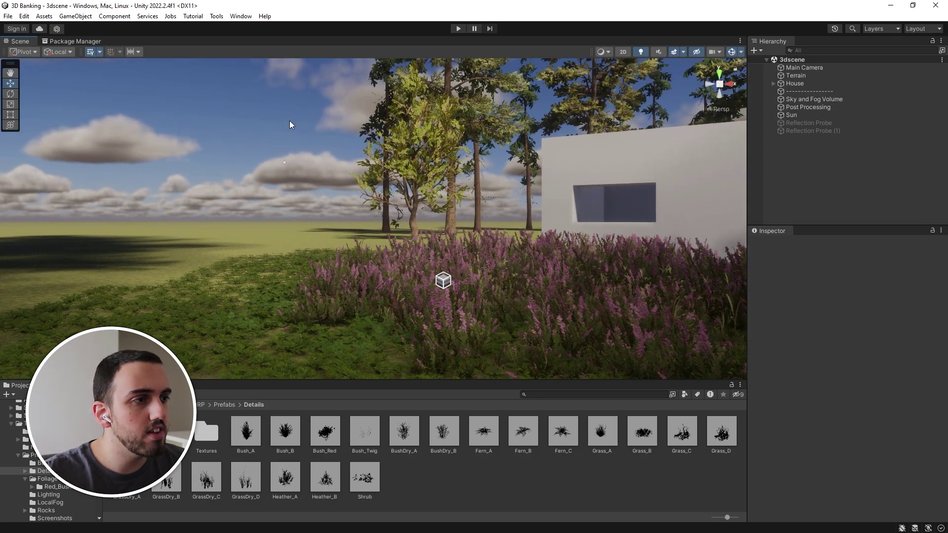
right_drag(455, 174, 476, 202)
key(s)
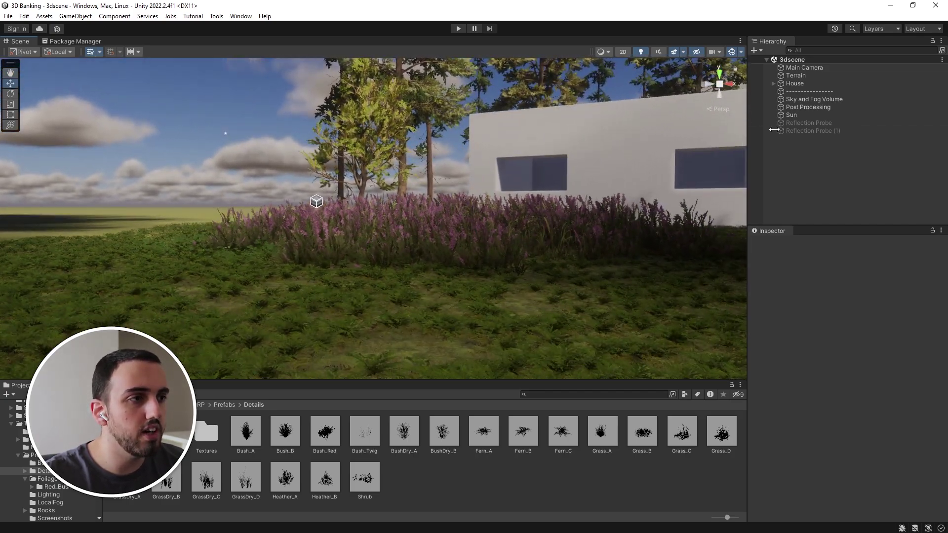
click(828, 107)
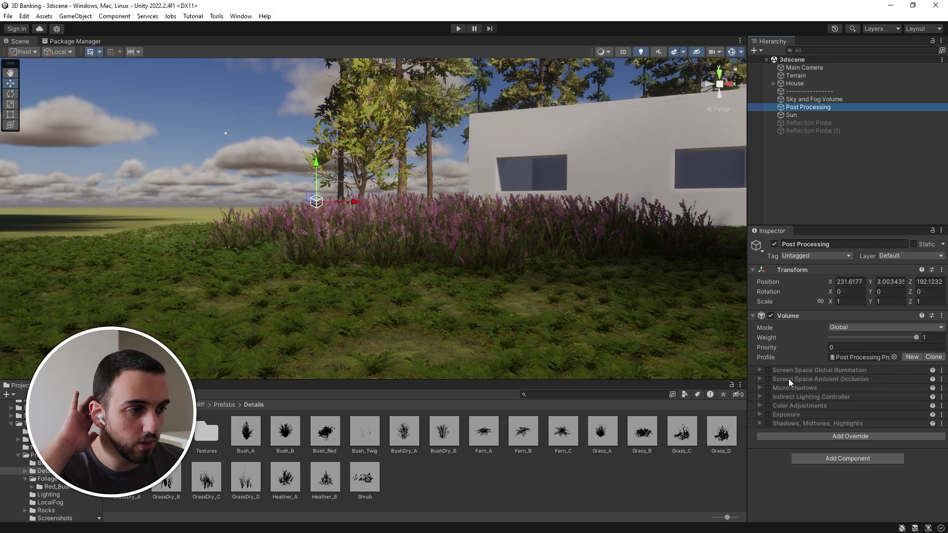
click(840, 100)
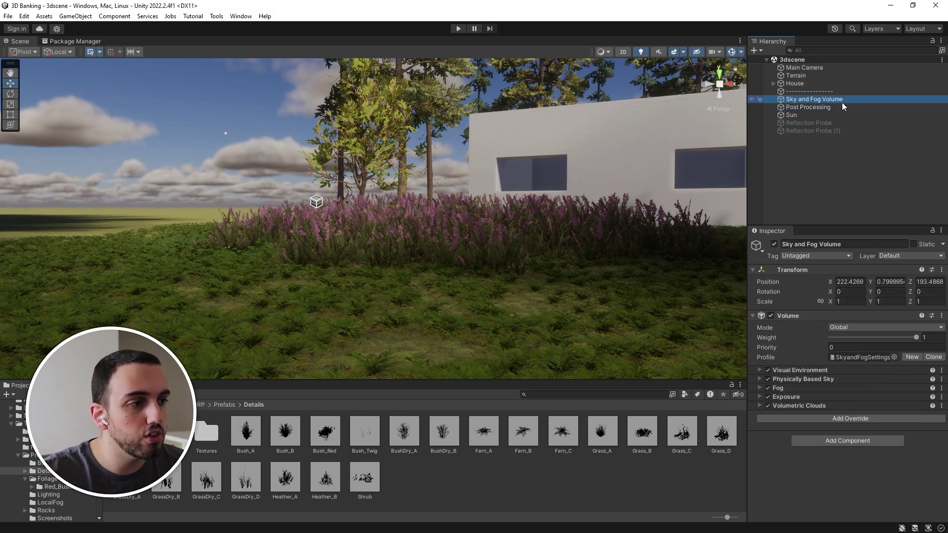
click(768, 406)
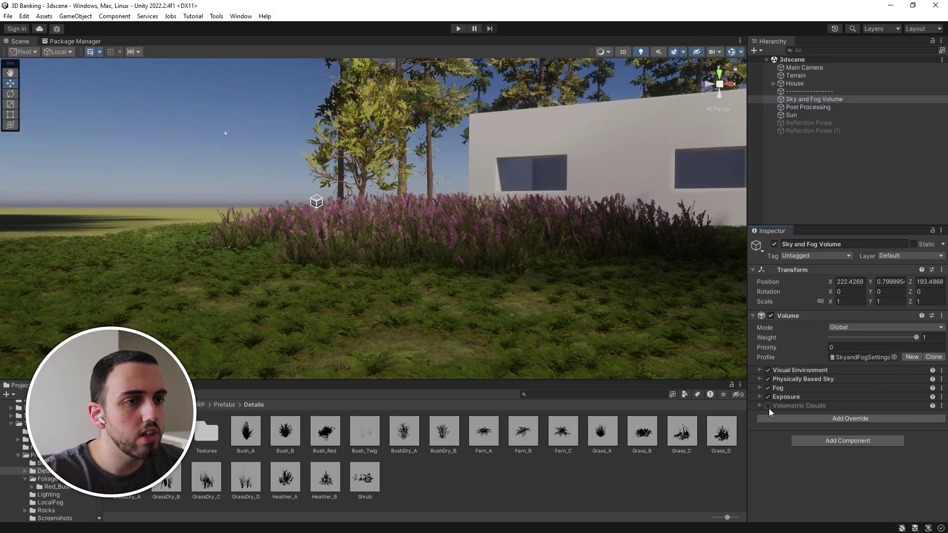
click(768, 406)
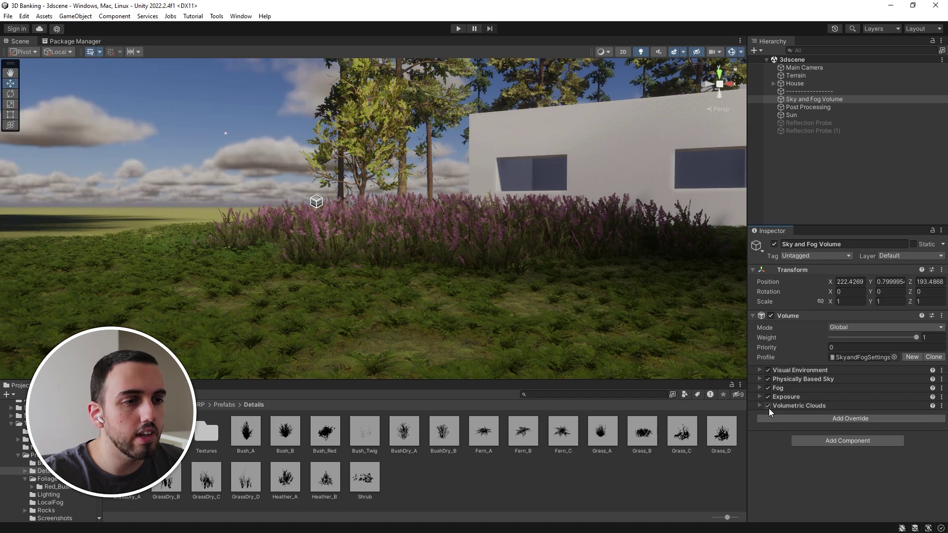
Turn on Shadows in the Volumetric Clouds override of the Sky and Fog Volume.
click(801, 406)
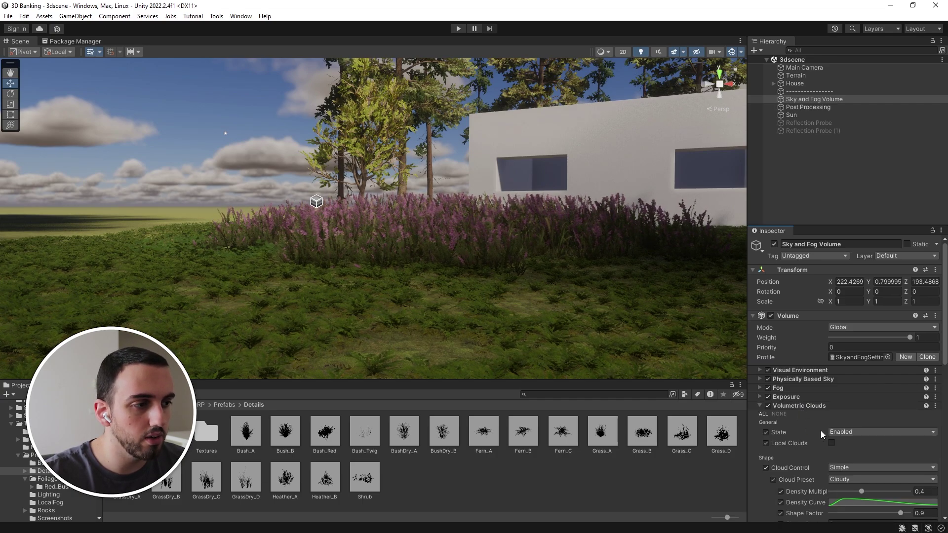
scroll(820, 431, down, 10)
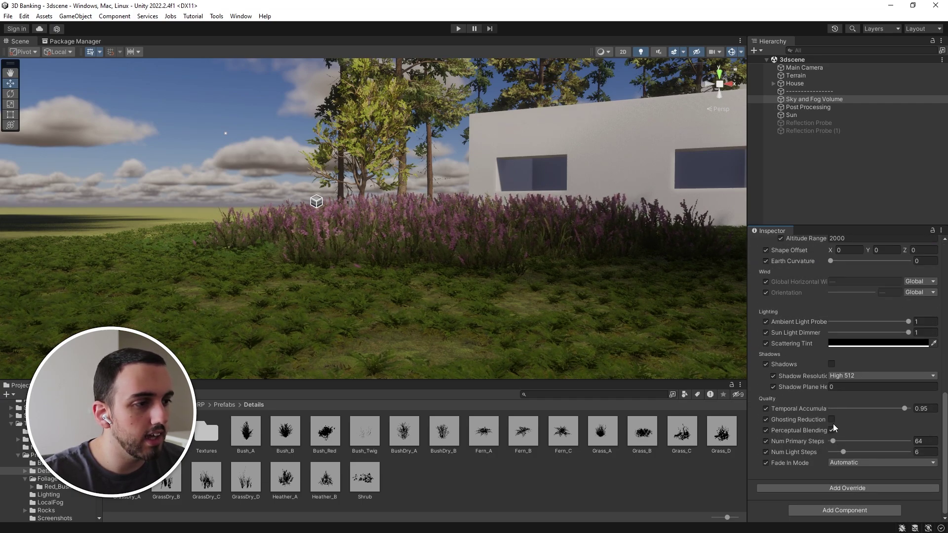
click(831, 363)
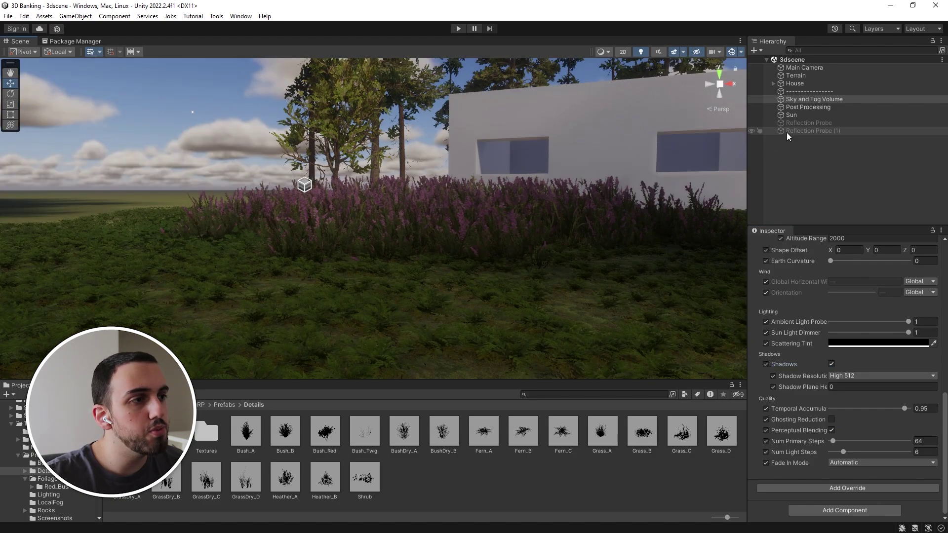
Compare the scene with the Sun light's Shadow Map switched off and back on.
click(819, 115)
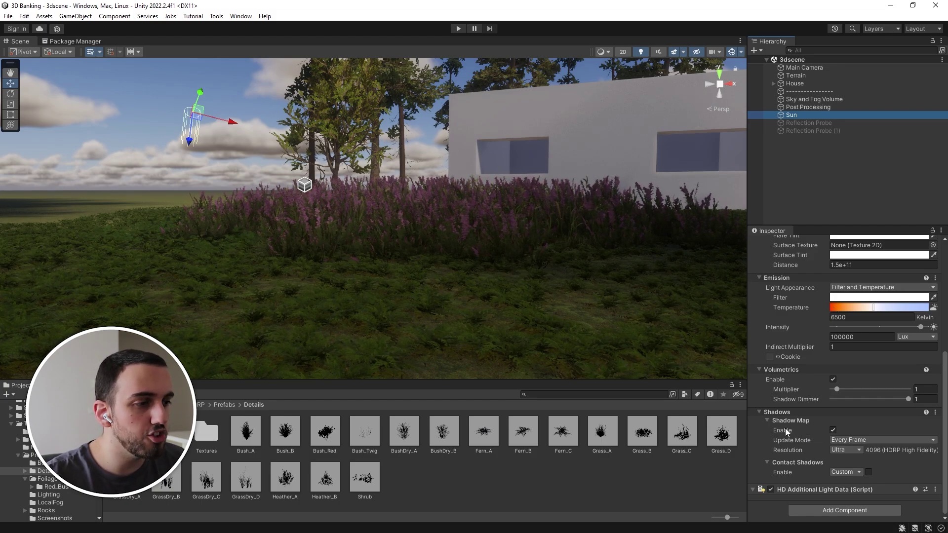
click(833, 430)
click(833, 431)
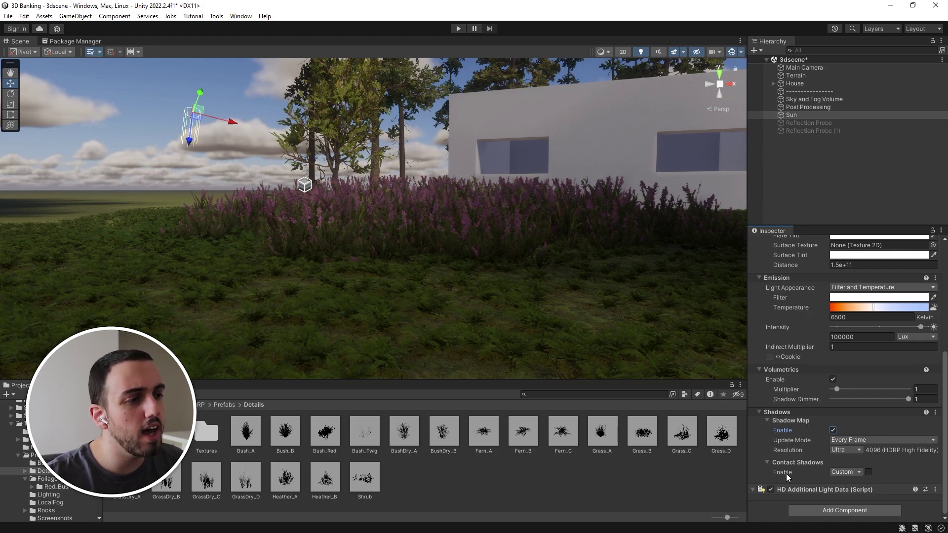
Enable Contact Shadows on the Sun light and compare the heather and ferns up close with them off and on.
click(869, 472)
key(w)
right_drag(543, 316, 502, 294)
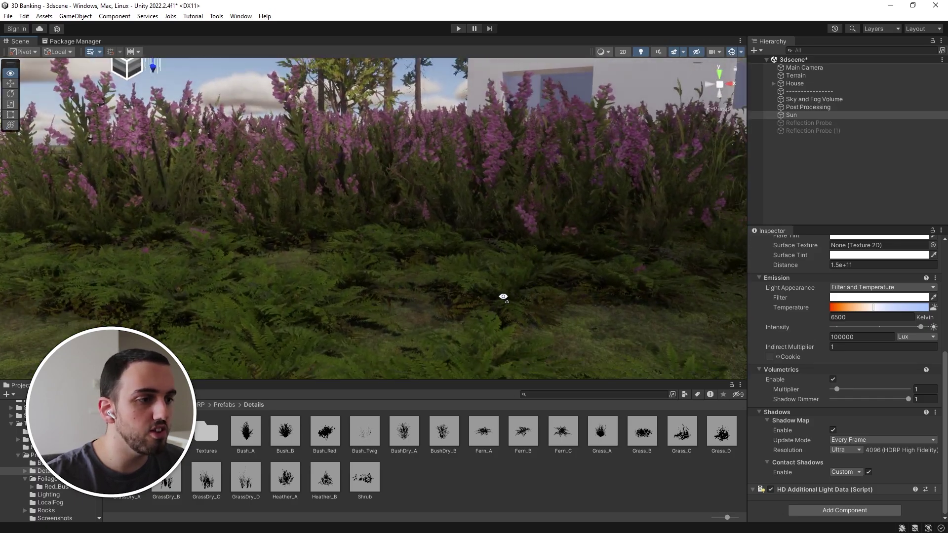
click(868, 471)
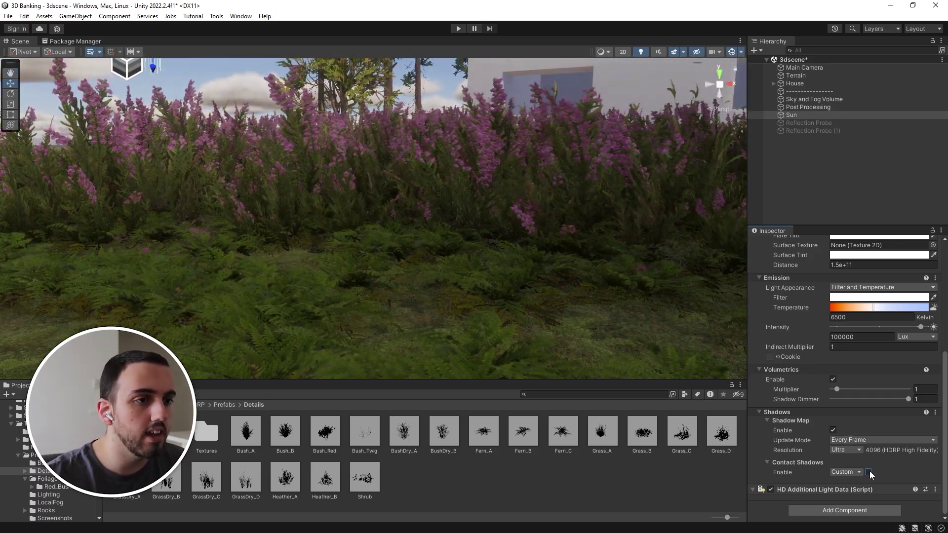
click(869, 471)
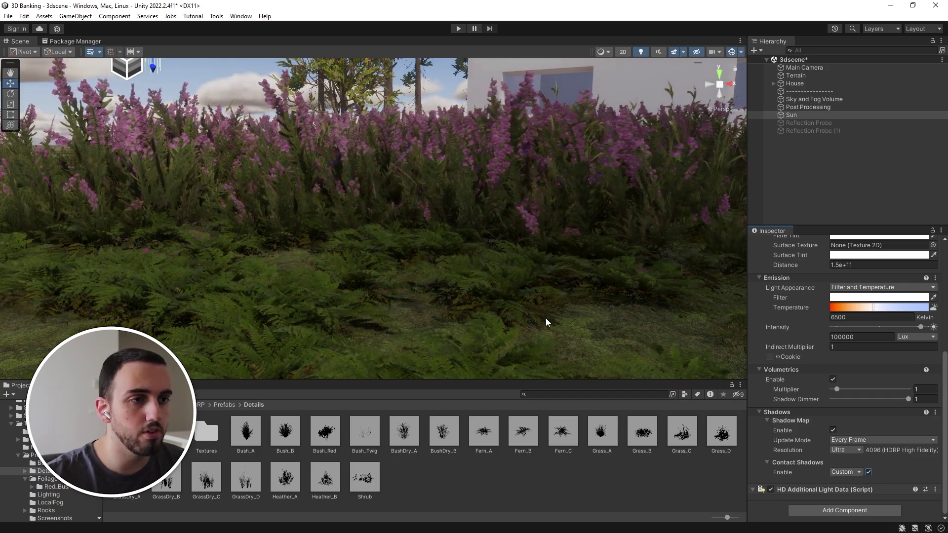
right_drag(546, 321, 433, 280)
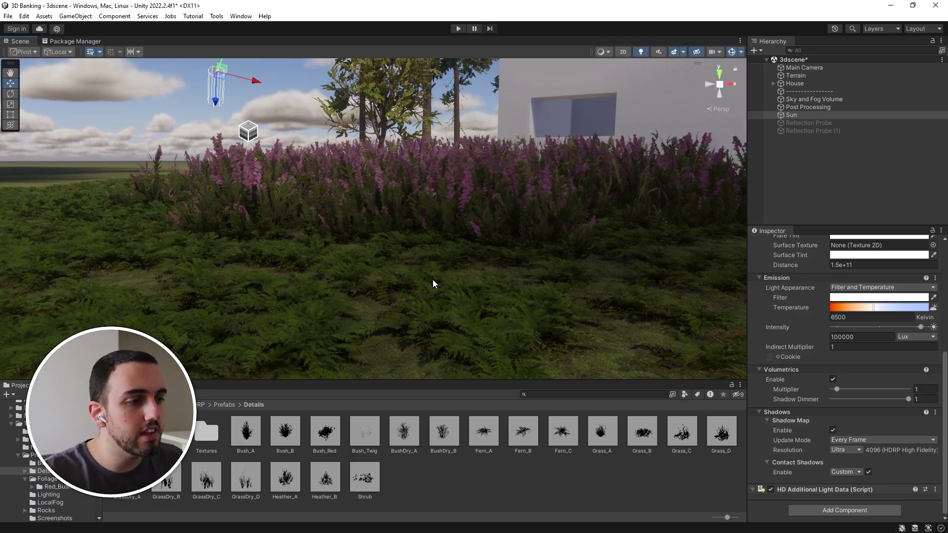
right_drag(454, 306, 448, 302)
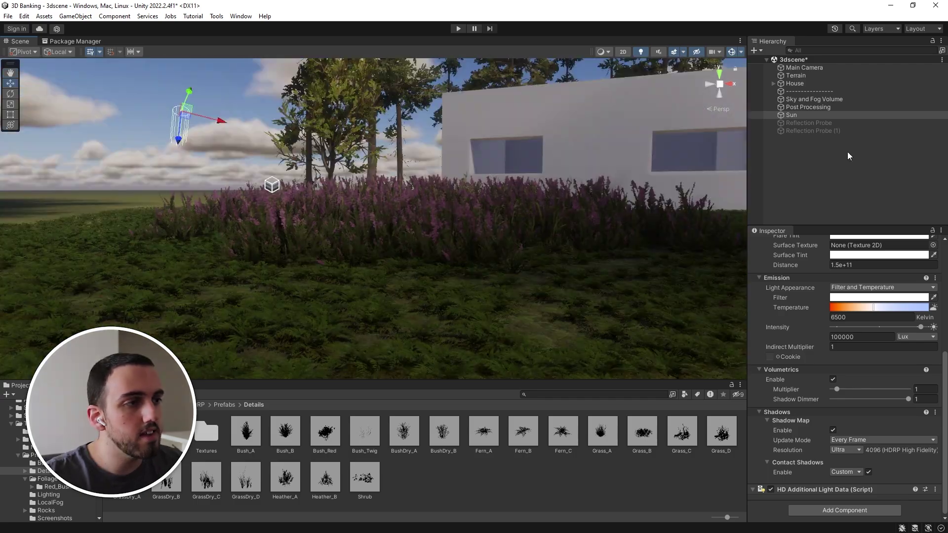
Activate both Reflection Probe objects together and view their influence volumes around the house.
click(823, 124)
shift+click(818, 131)
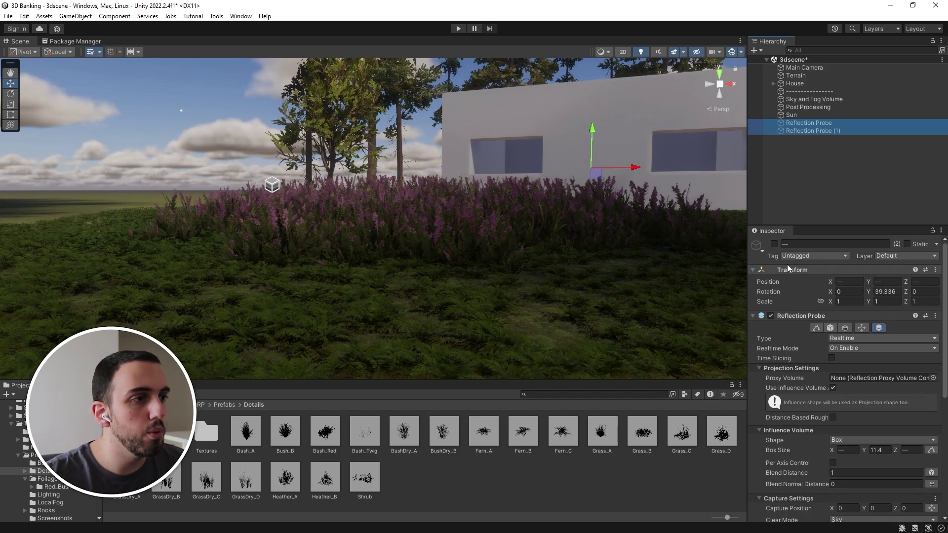
click(774, 247)
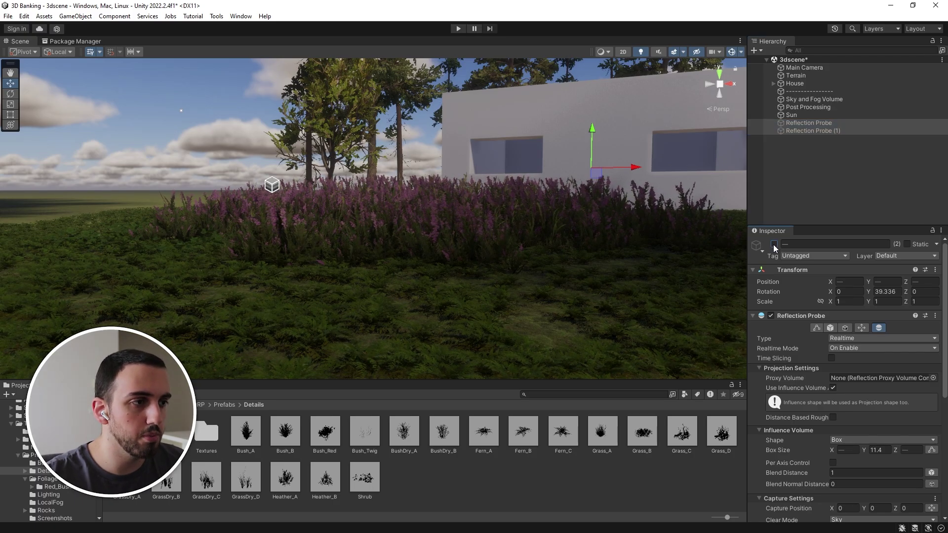
click(774, 244)
right_drag(555, 212, 563, 209)
key(s)
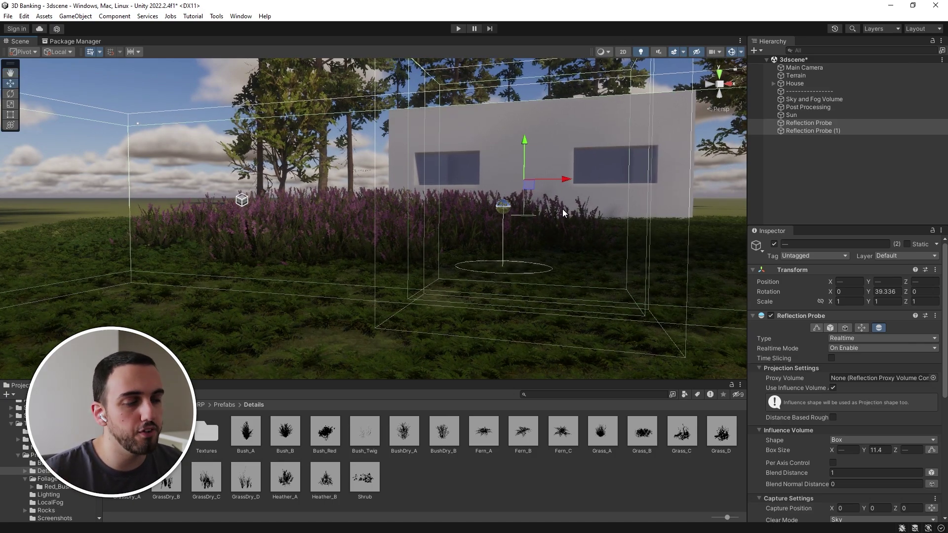
Enable the Screen Space Global Illumination override on the Post Processing volume.
click(814, 153)
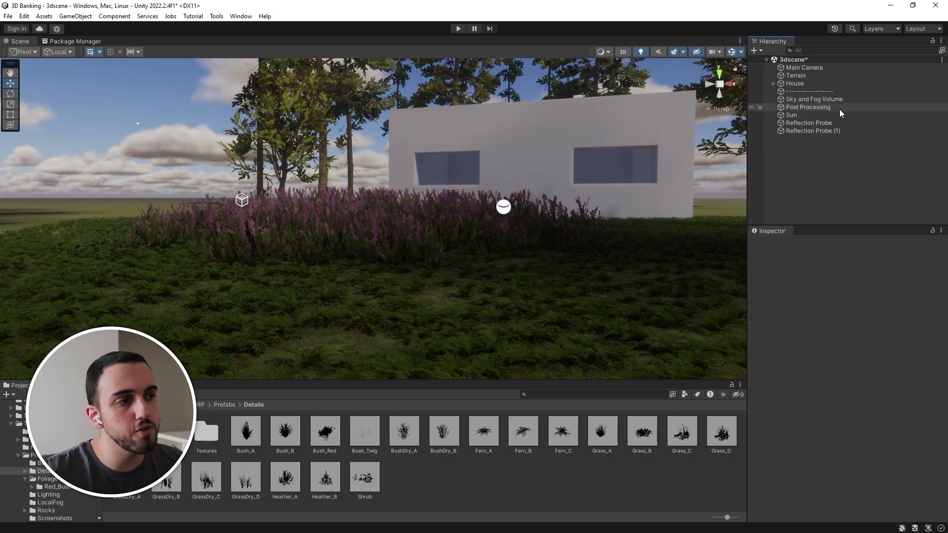
click(840, 109)
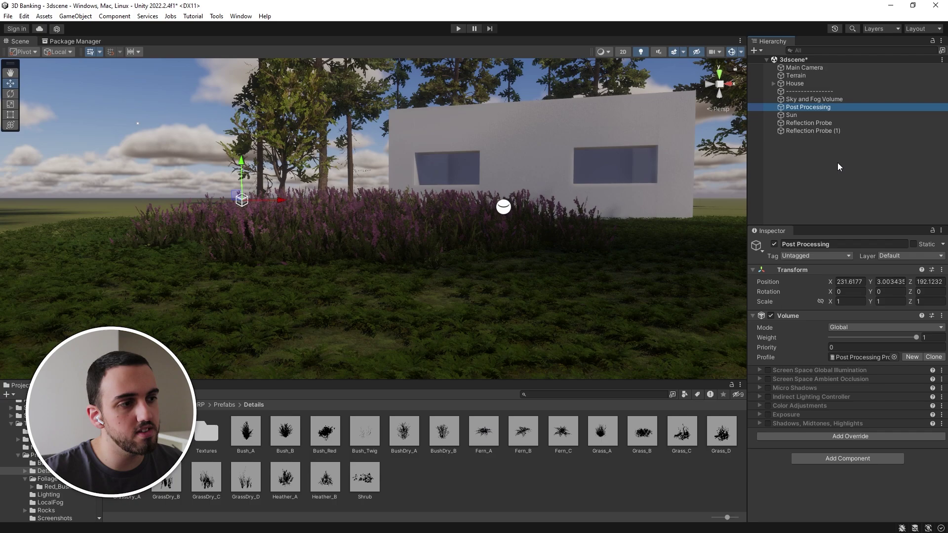
click(768, 370)
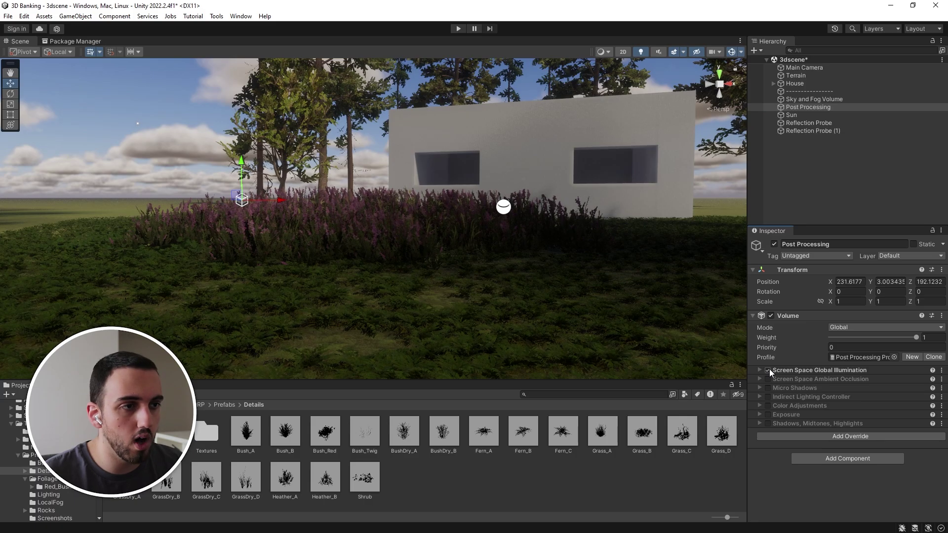
Examine the reflections on the preview sphere of the first Reflection Probe, up close beside the heather.
click(816, 152)
click(822, 123)
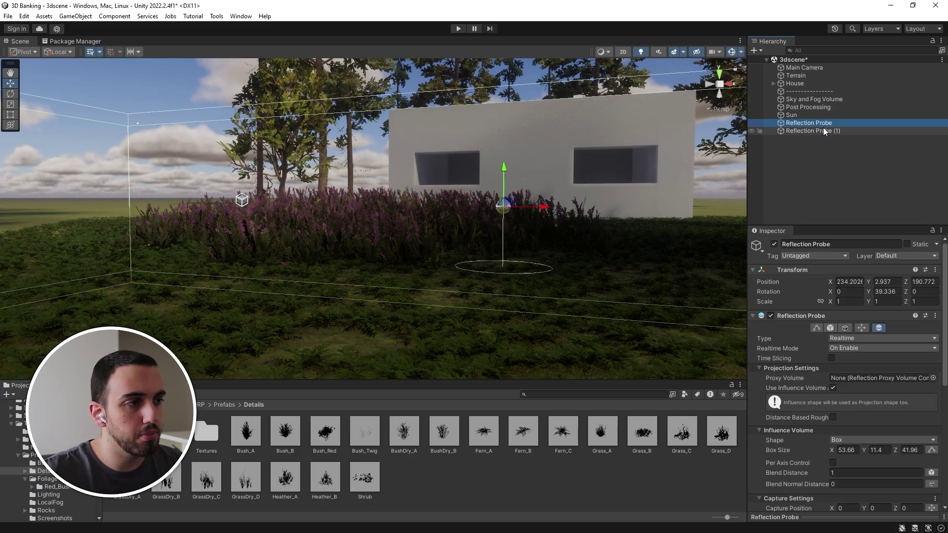
shift+click(822, 130)
key(f)
key(w)
key(d)
right_drag(577, 169, 554, 184)
key(q)
click(894, 171)
key(a)
mouse_move(439, 221)
right_down()
mouse_move(428, 222)
mouse_move(451, 225)
right_up()
key(w)
click(360, 219)
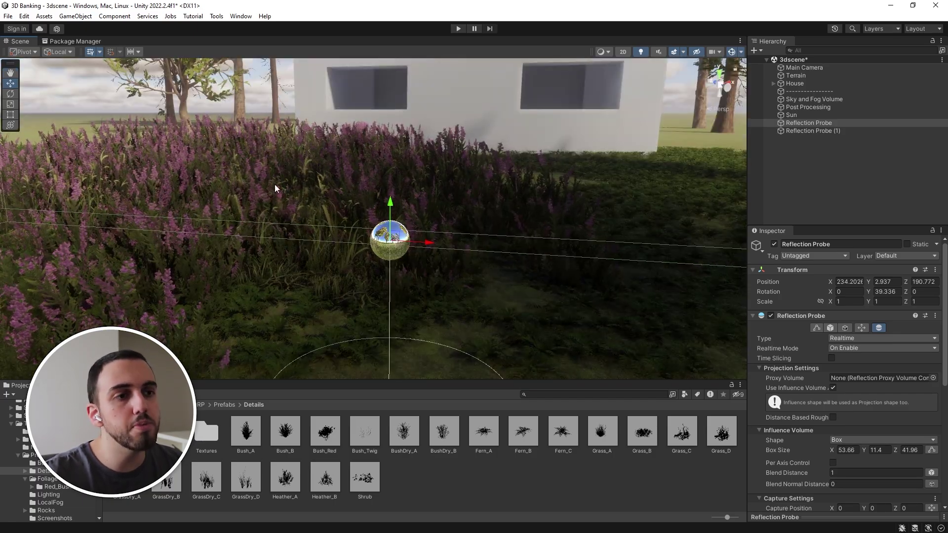
right_drag(428, 197, 420, 196)
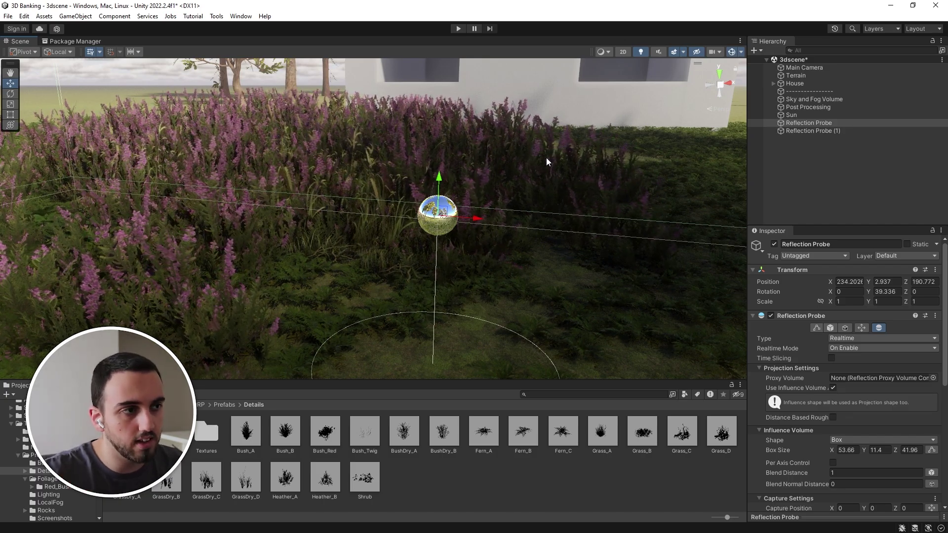
Compare the house and its surroundings with Reflection Probe (1) deactivated and reactivated.
double_click(810, 130)
alt+drag(481, 245, 591, 223)
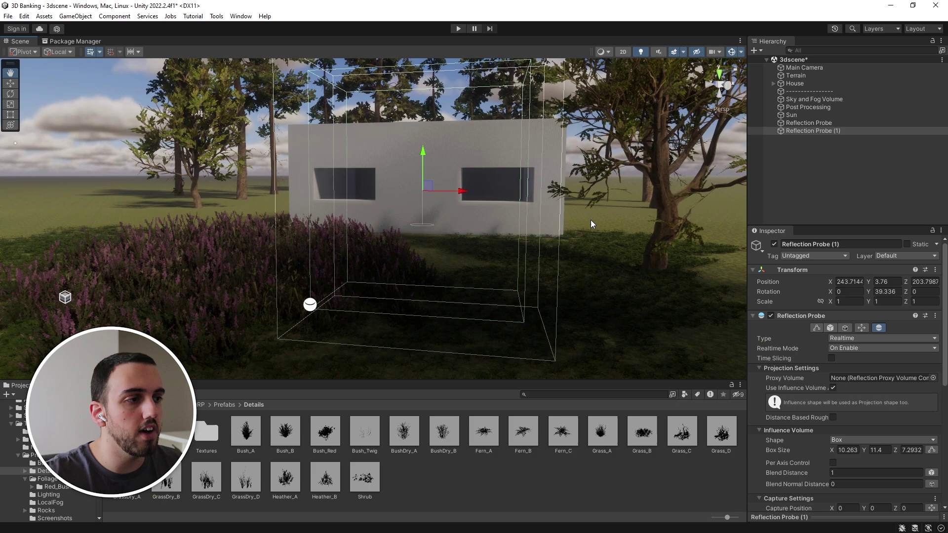
click(773, 244)
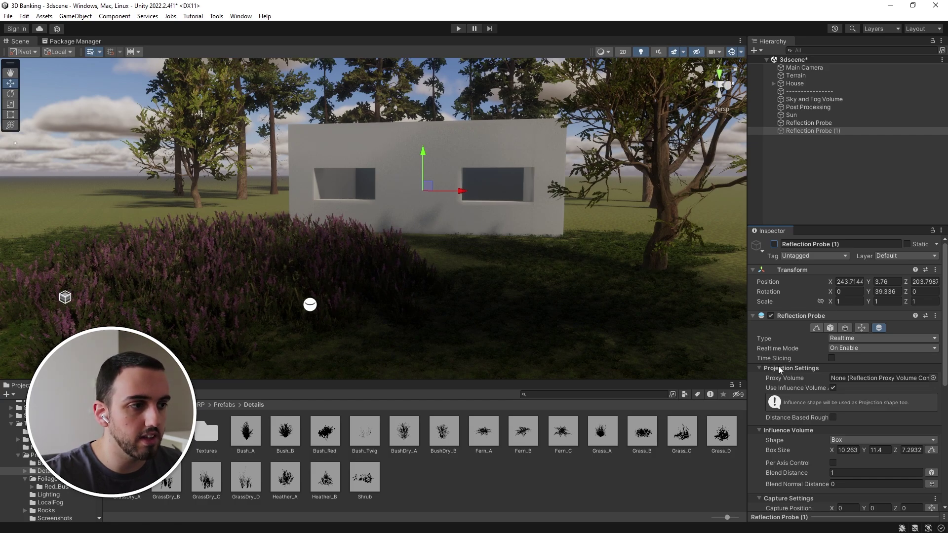
right_drag(513, 273, 501, 267)
key(q)
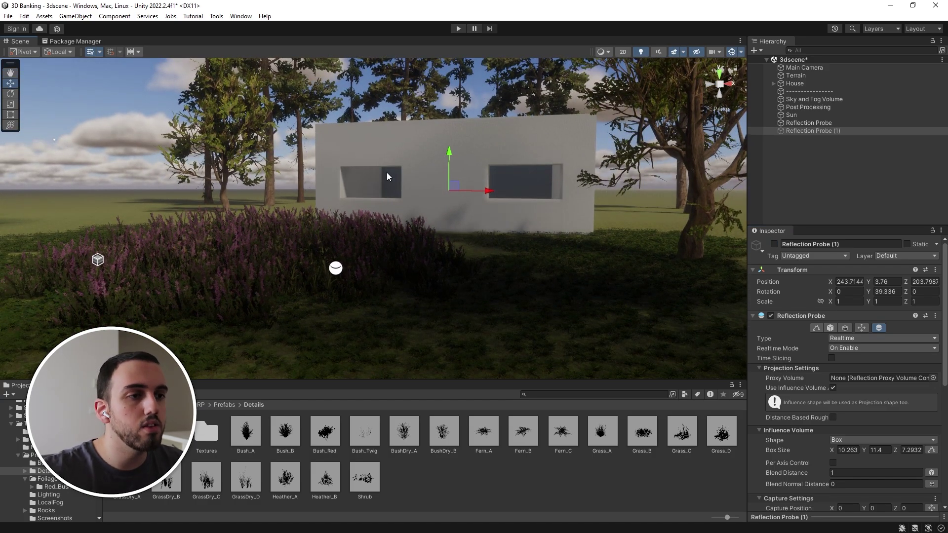
right_drag(392, 171, 404, 215)
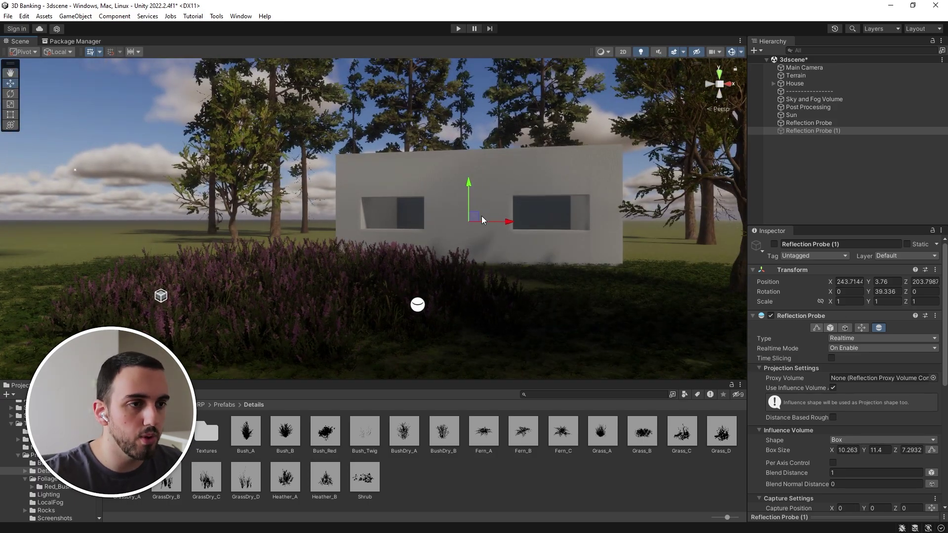
right_drag(481, 215, 437, 231)
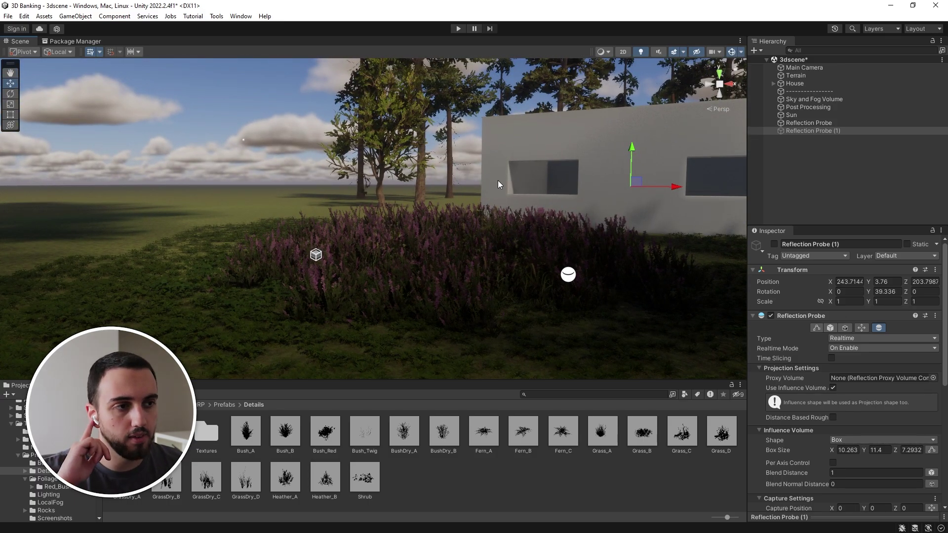
key(f)
click(774, 244)
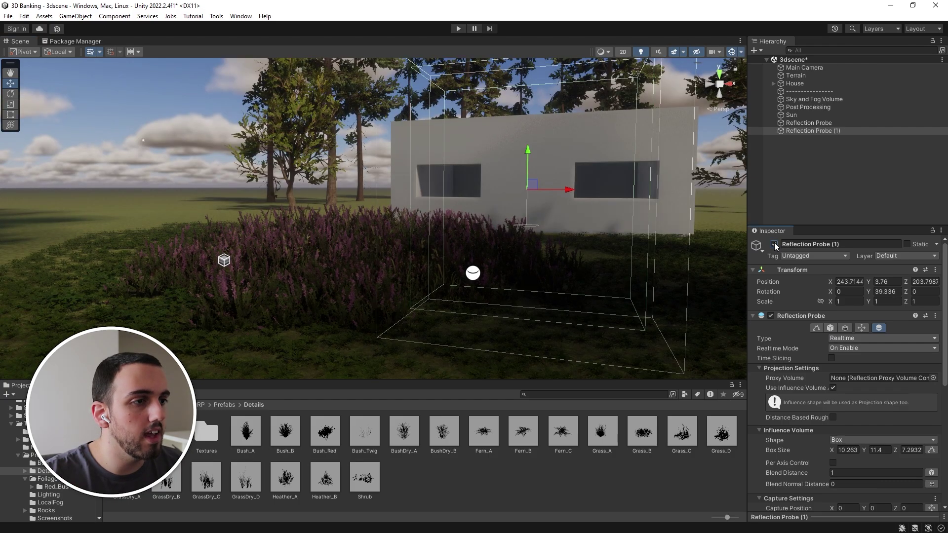
click(565, 181)
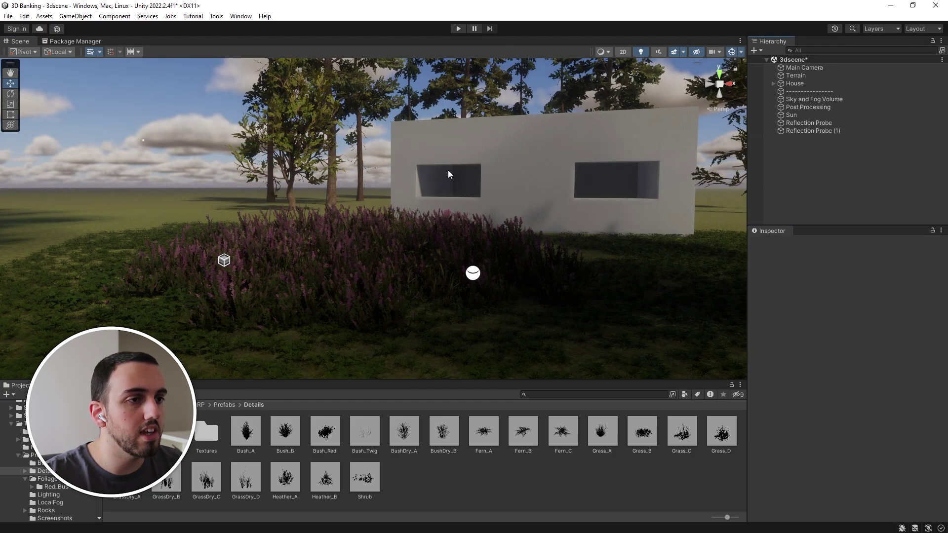
Select the Post Processing volume and examine the global illumination on the house's facade and inside its room.
right_drag(652, 179, 600, 193)
key(a)
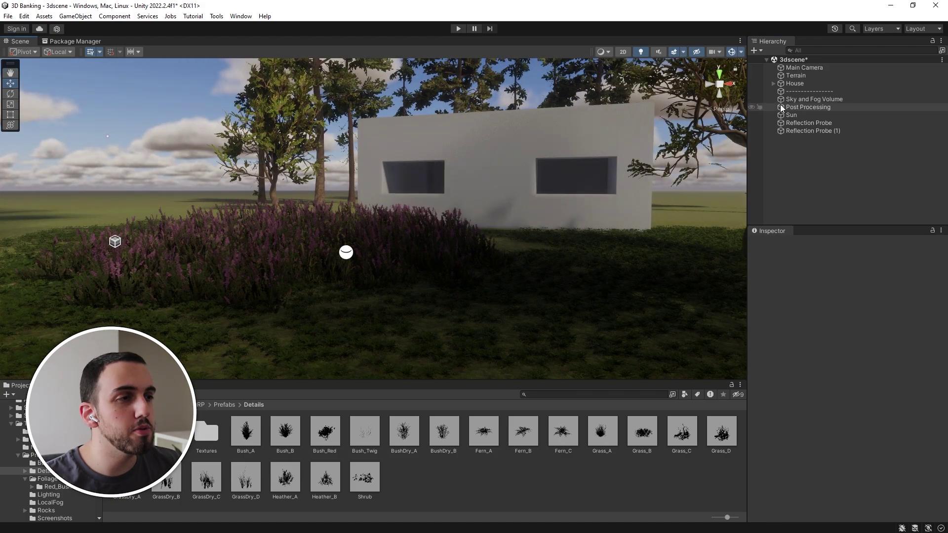
click(781, 107)
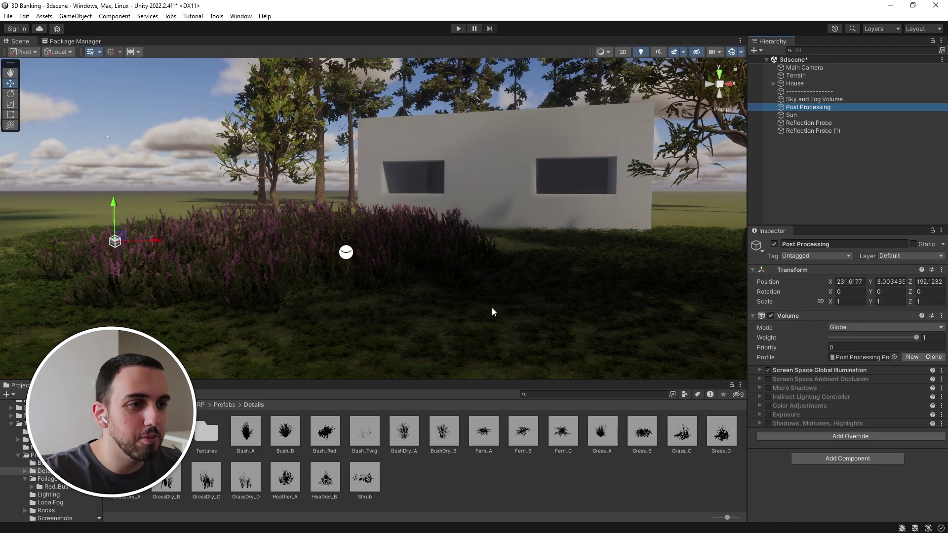
right_drag(492, 307, 521, 306)
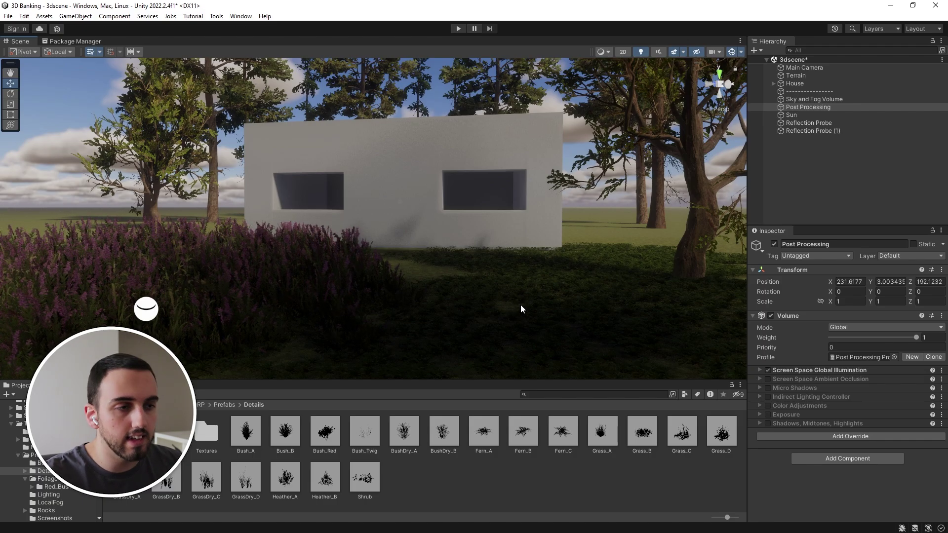
right_drag(521, 309, 304, 287)
right_drag(73, 223, 303, 202)
right_drag(496, 201, 233, 176)
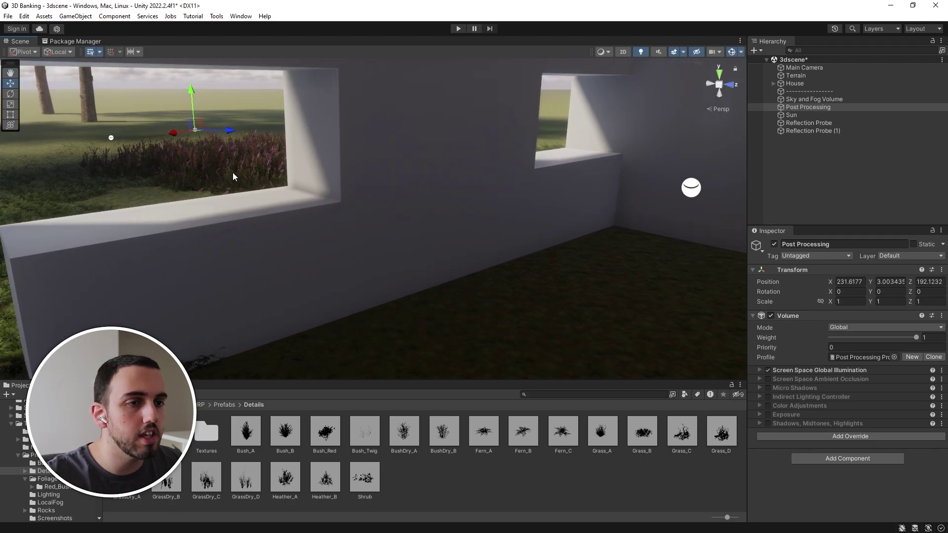
right_drag(338, 196, 341, 228)
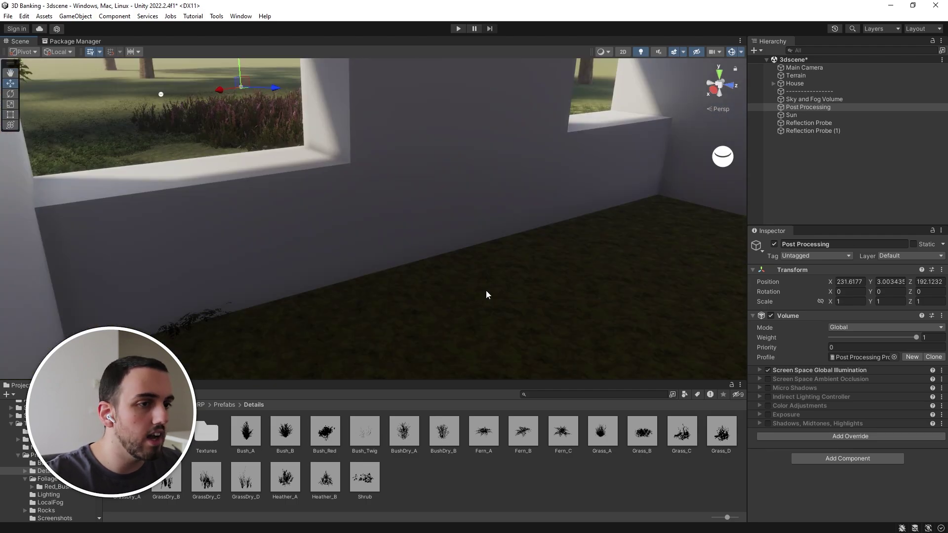
right_drag(511, 313, 532, 248)
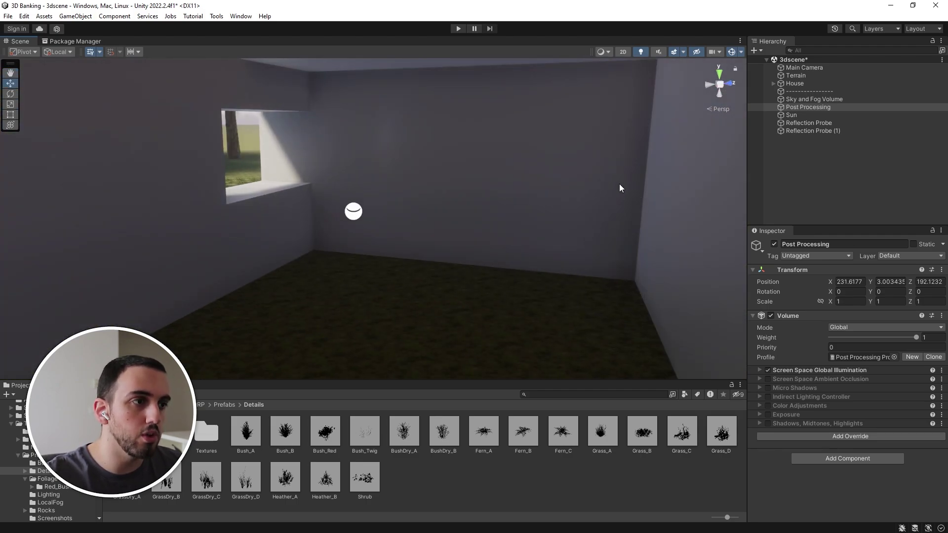
right_drag(583, 235, 658, 212)
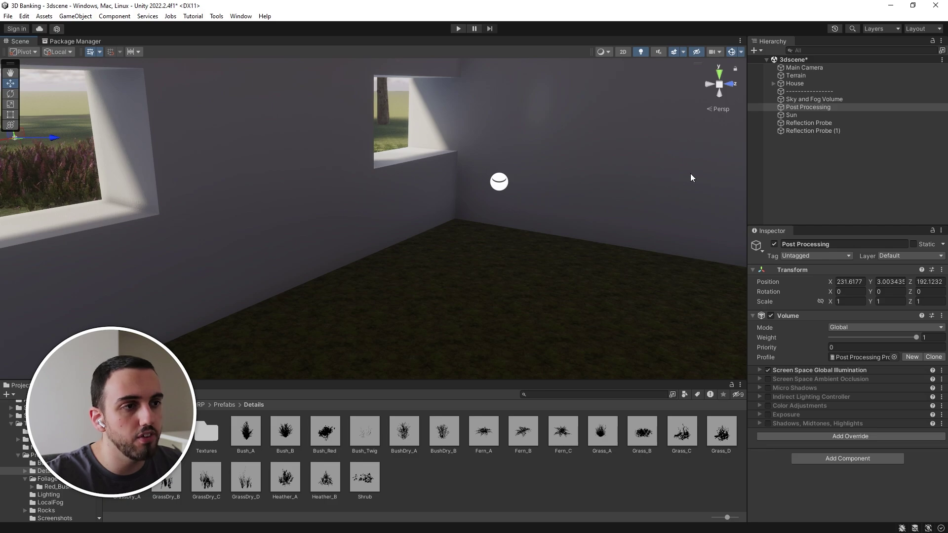
Compare the house's interior with Screen Space Global Illumination switched off and back on.
click(767, 370)
right_drag(596, 269, 611, 245)
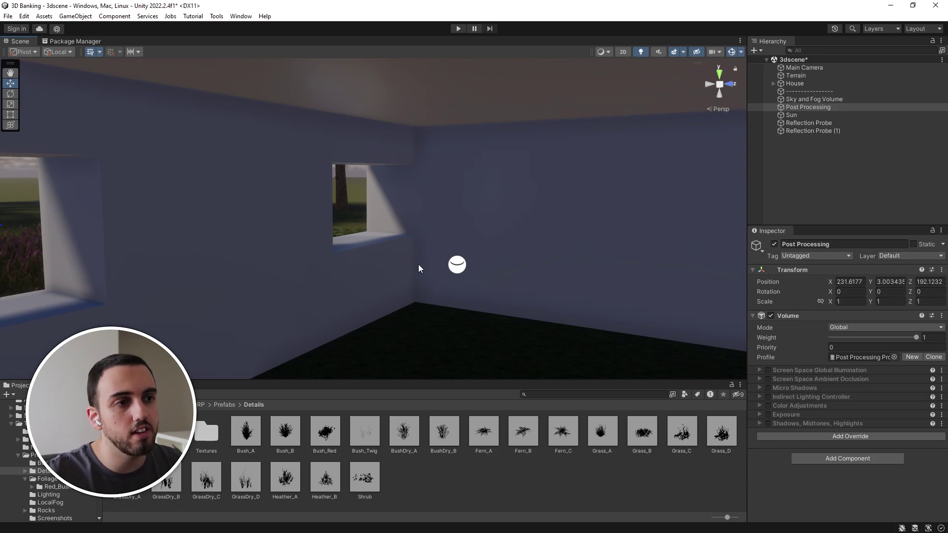
mouse_move(416, 266)
right_down()
mouse_move(440, 267)
mouse_move(428, 269)
right_up()
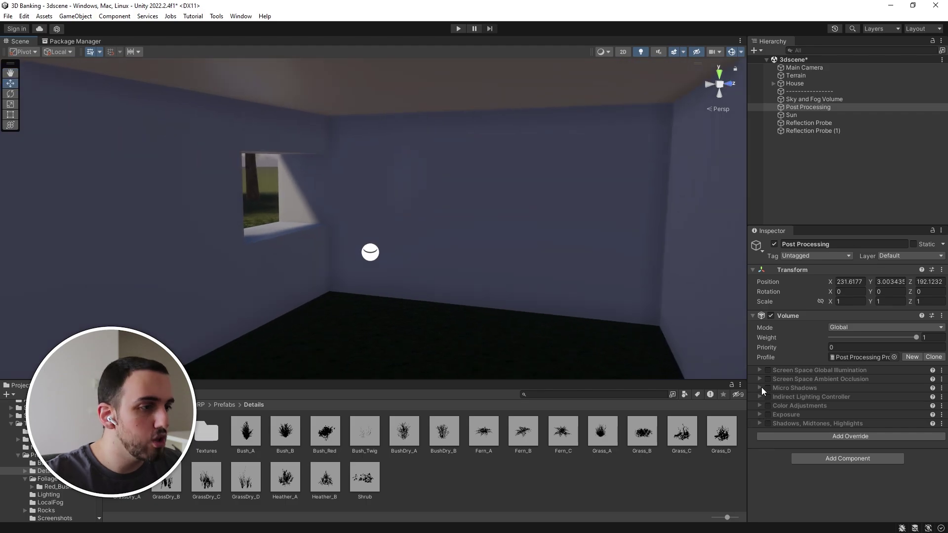
click(767, 371)
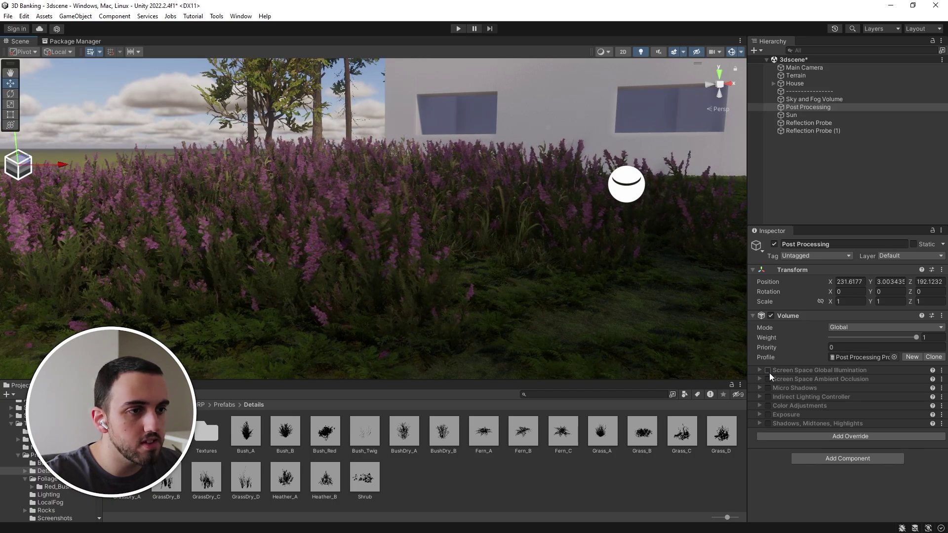
Compare the heather and ferns up close with Screen Space Global Illumination on and off, leaving it enabled.
click(769, 371)
right_drag(607, 319, 490, 309)
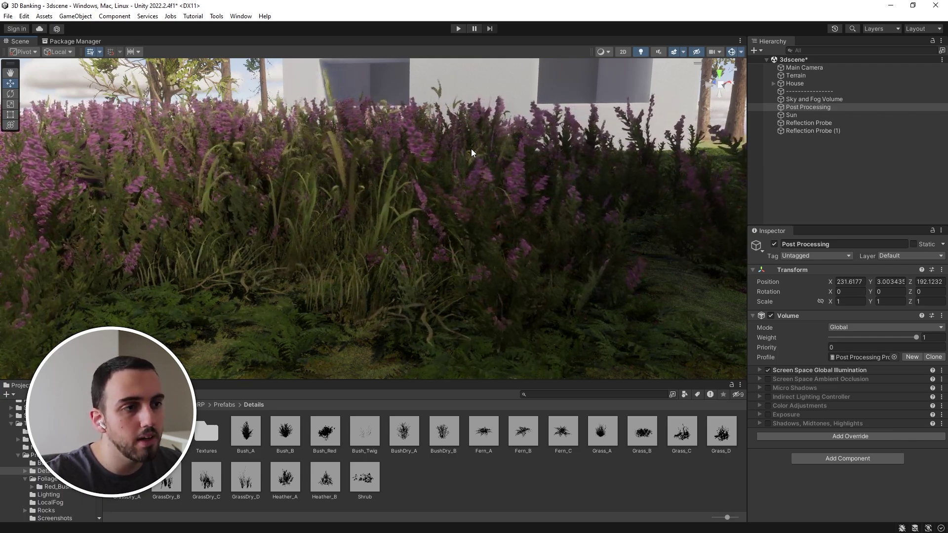
right_drag(471, 149, 546, 220)
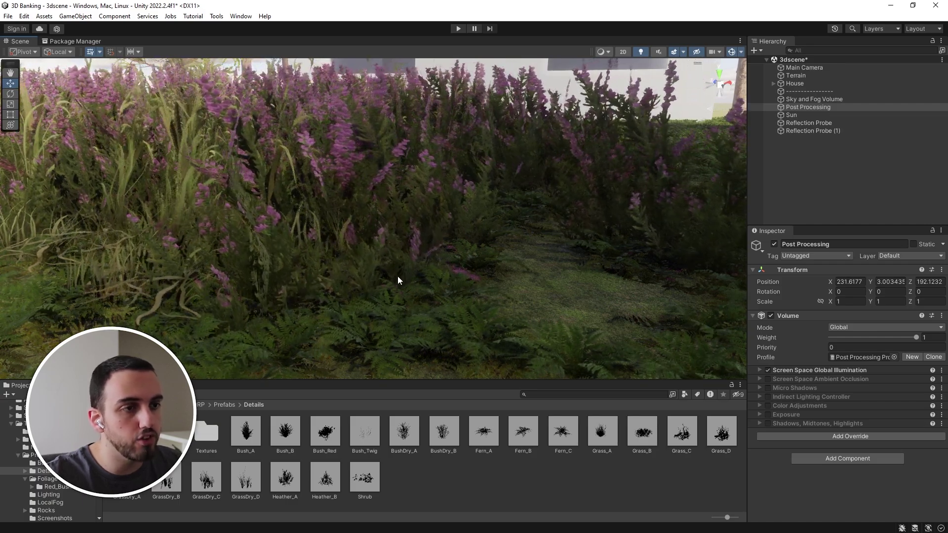
right_drag(398, 276, 377, 168)
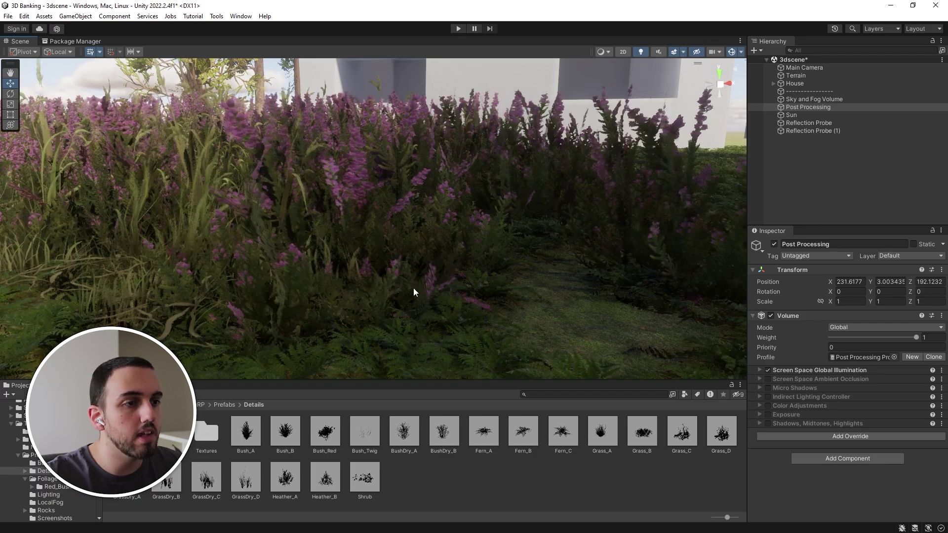
click(769, 371)
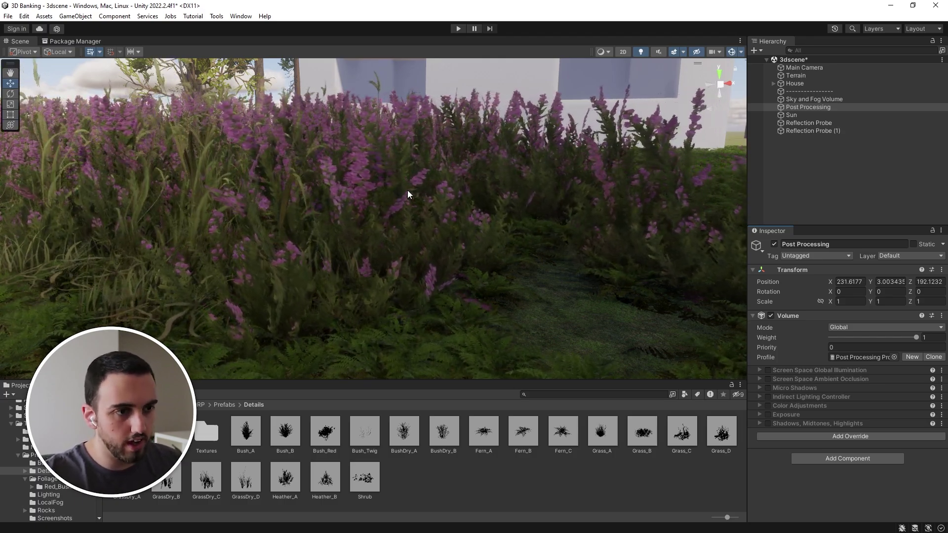
click(768, 370)
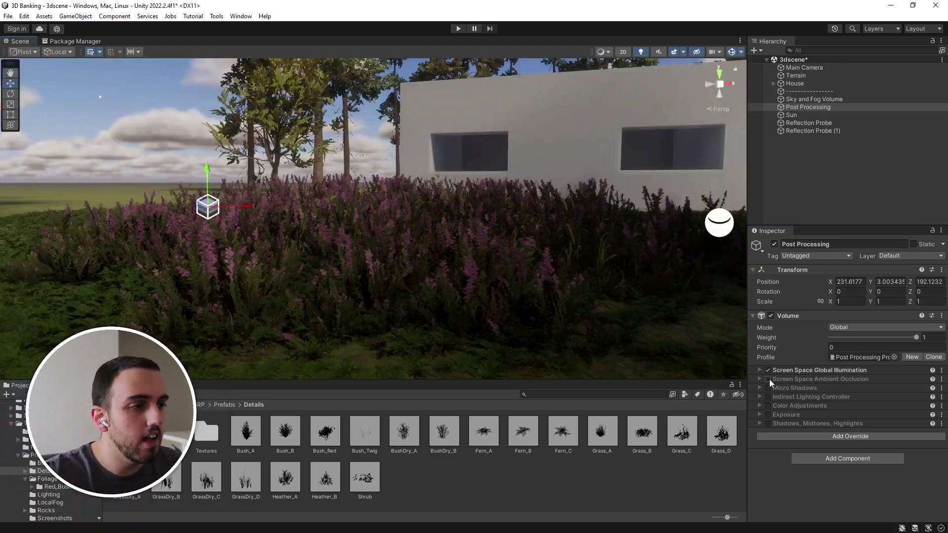
Enable the Screen Space Ambient Occlusion override of the Post Processing volume and view it on the heather.
click(769, 379)
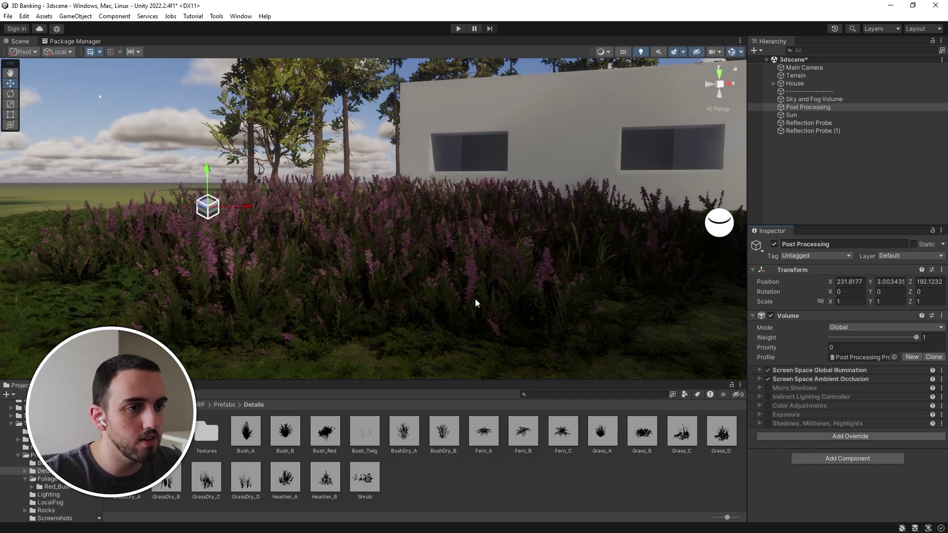
right_drag(475, 298, 509, 292)
key(e)
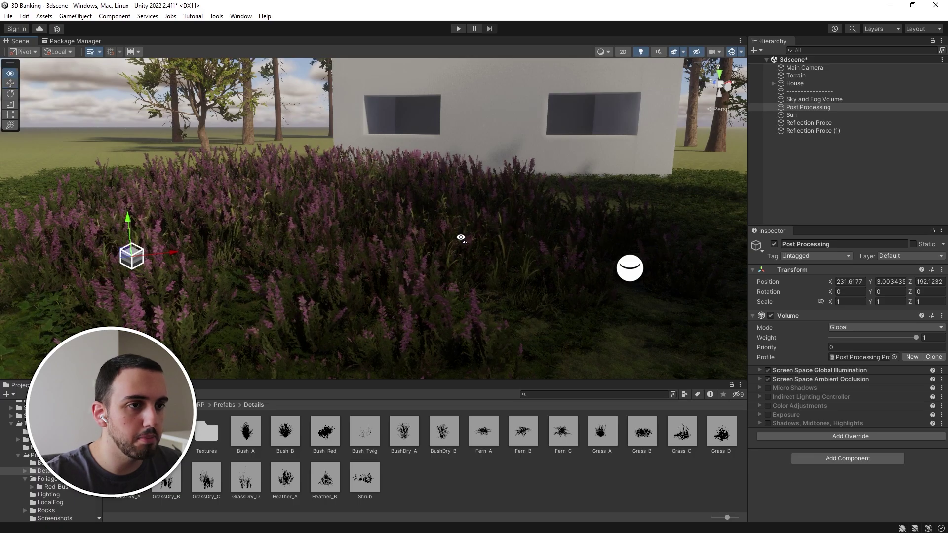
right_drag(461, 239, 459, 242)
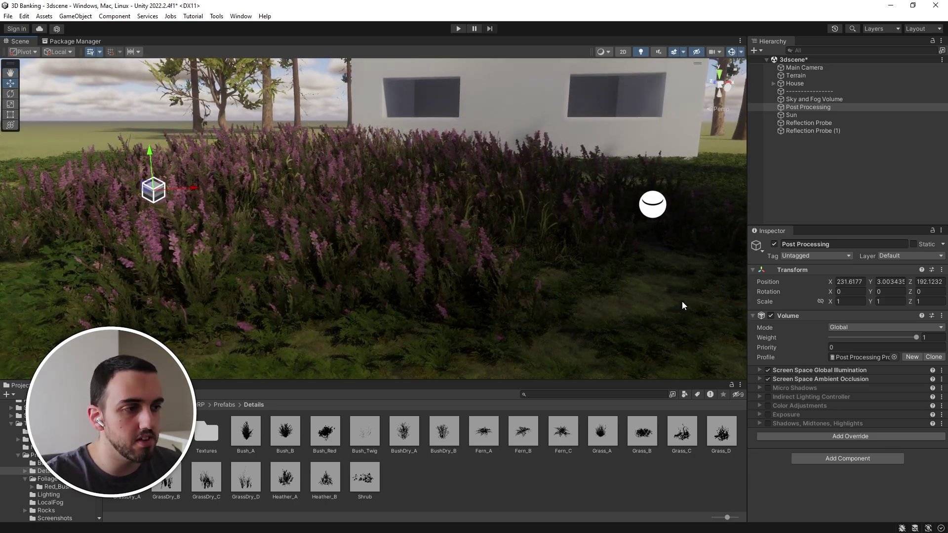
Set the Intensity of Screen Space Ambient Occlusion to 0.45 and view the ferns up close.
click(808, 379)
mouse_move(846, 395)
mouse_down()
mouse_move(878, 394)
mouse_move(838, 396)
mouse_move(910, 395)
mouse_move(838, 395)
mouse_up()
right_drag(479, 283, 423, 197)
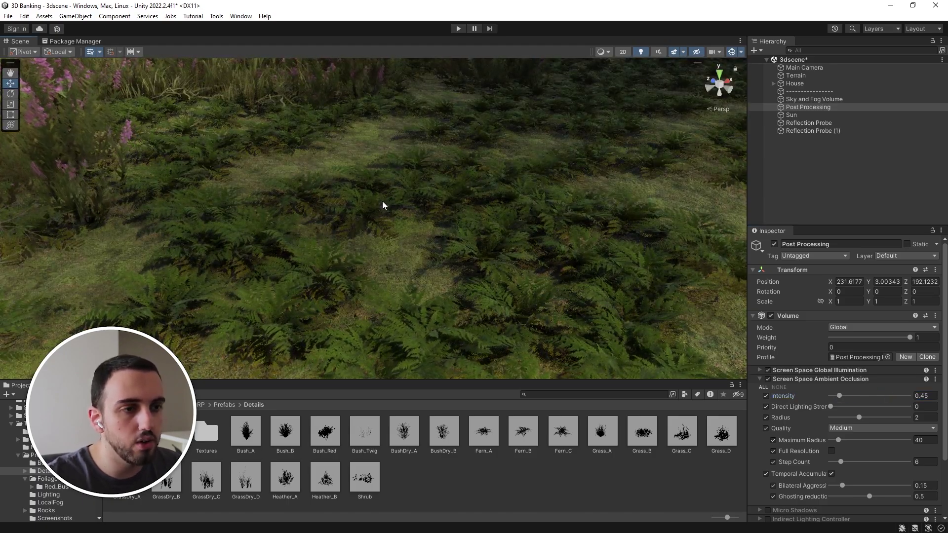
Try a Screen Space Ambient Occlusion Intensity of 2.98 on the ferns, and undo the change.
drag(840, 395, 888, 395)
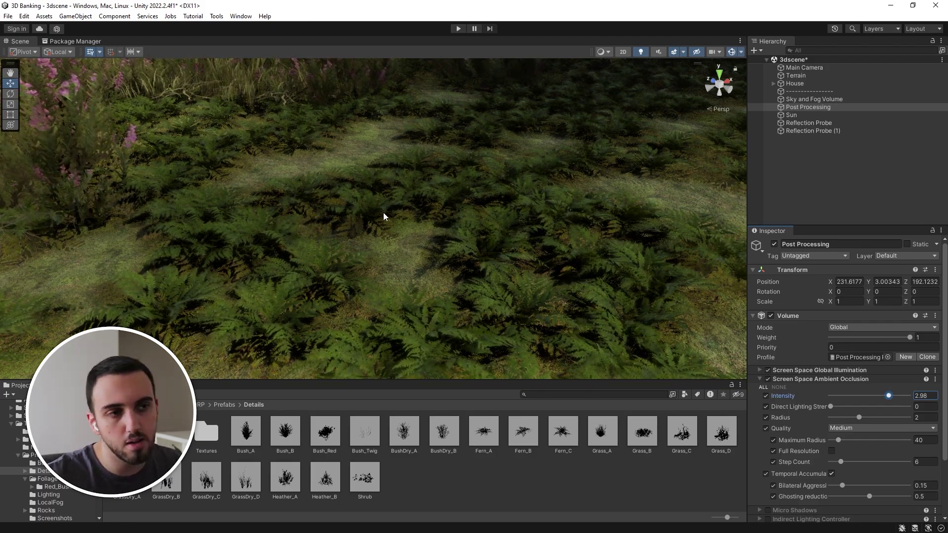
key(ctrl+z)
Examine the ambient occlusion in the corners of the house's interior, and return to the view outside.
right_drag(406, 249, 402, 161)
key(w)
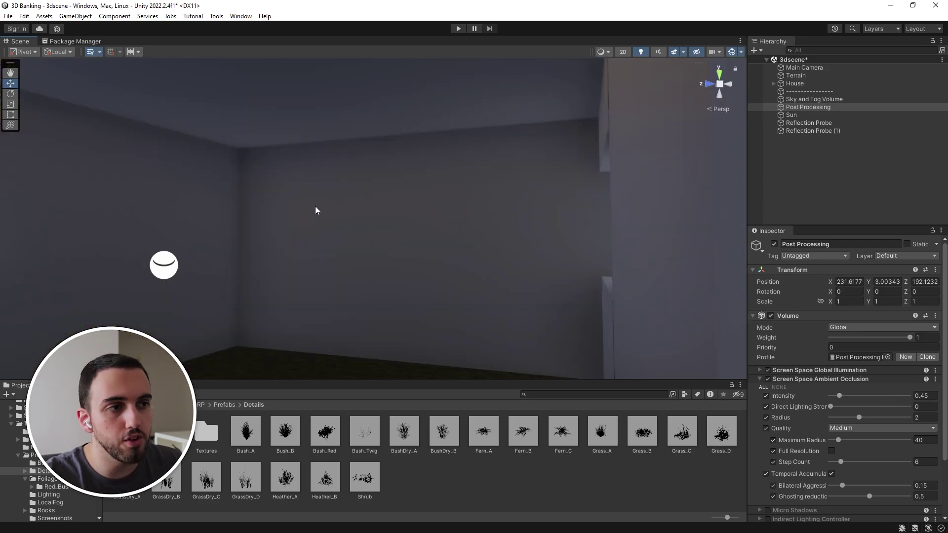
right_drag(316, 210, 251, 225)
key(s)
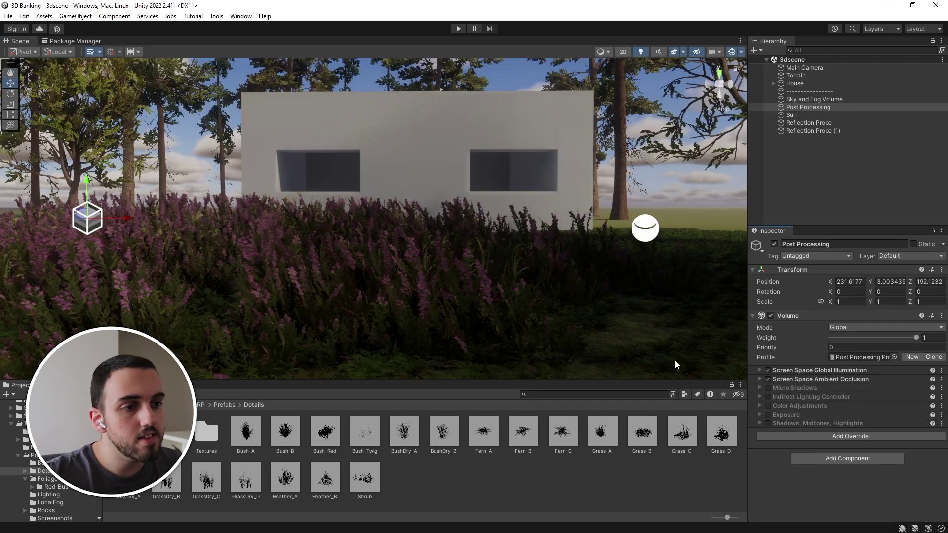
Enable the Micro Shadows override of the Post Processing volume and view it on the ferns.
right_drag(535, 241, 516, 326)
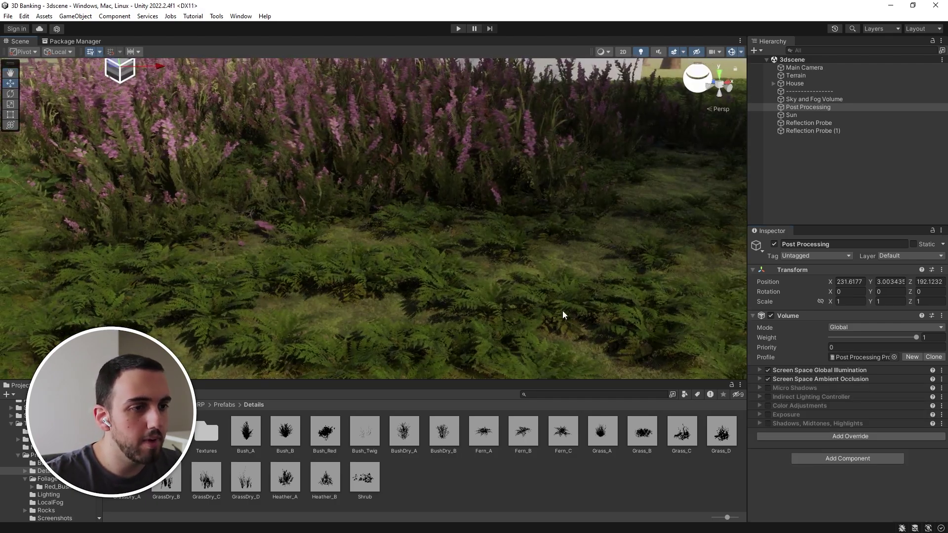
click(767, 388)
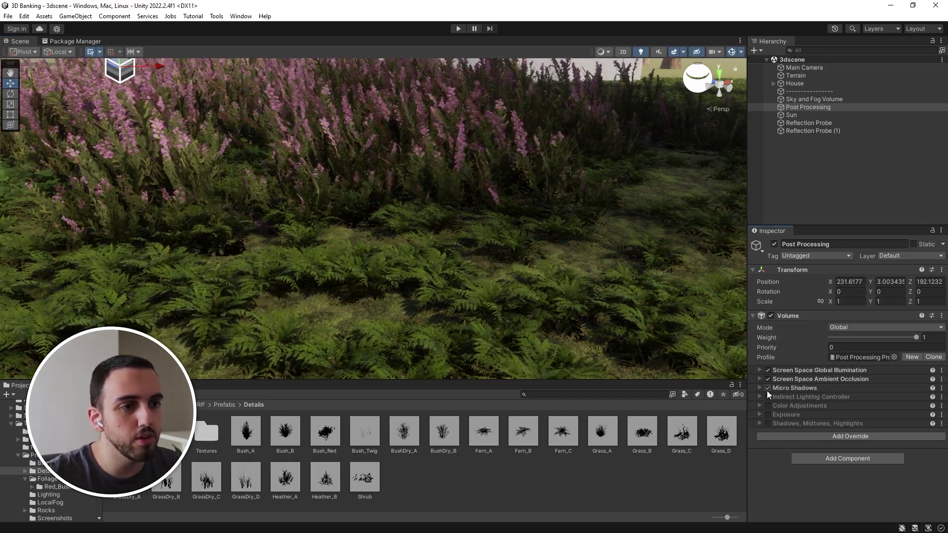
right_drag(388, 276, 424, 265)
key(w)
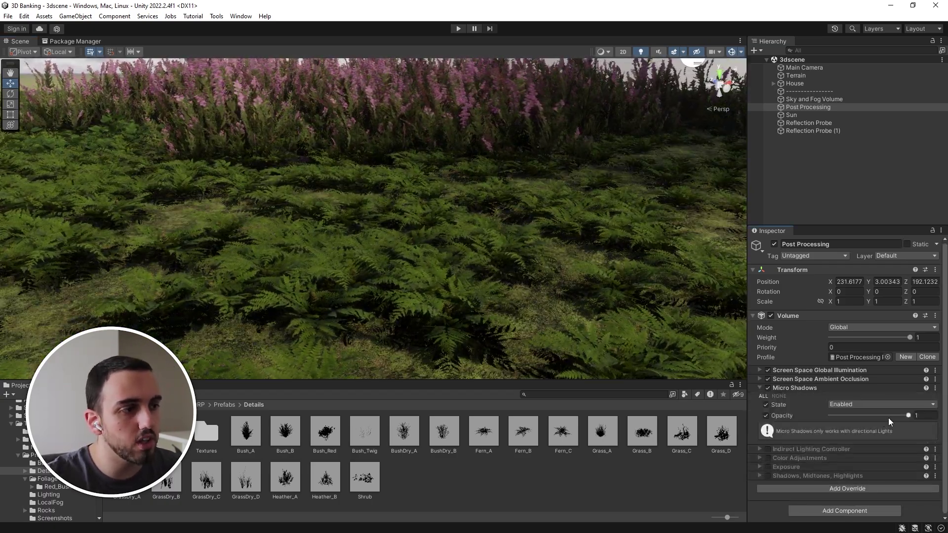
Try a Micro Shadows Opacity of 0.766 on the ferns, and raise it back to the maximum.
mouse_move(888, 418)
mouse_down()
mouse_move(822, 423)
mouse_move(905, 425)
mouse_move(890, 424)
mouse_up()
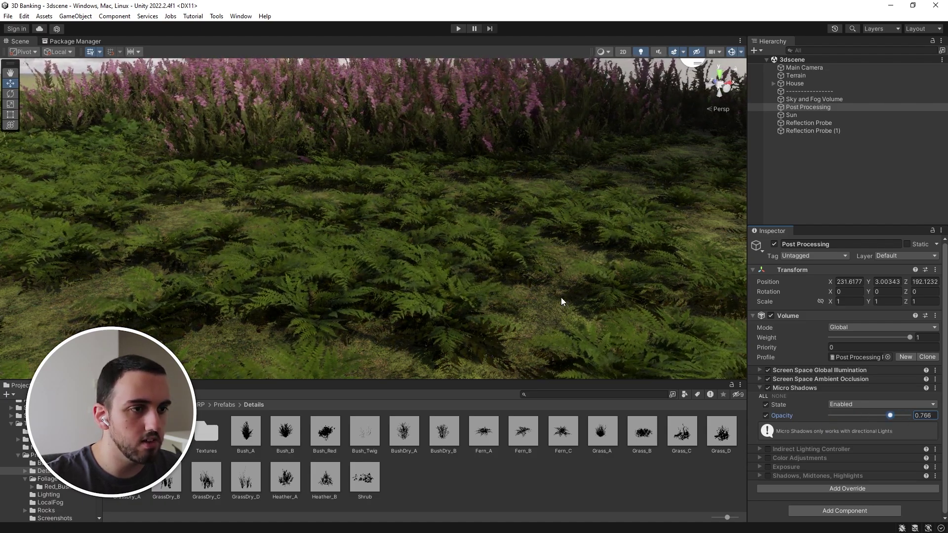
right_drag(561, 298, 712, 345)
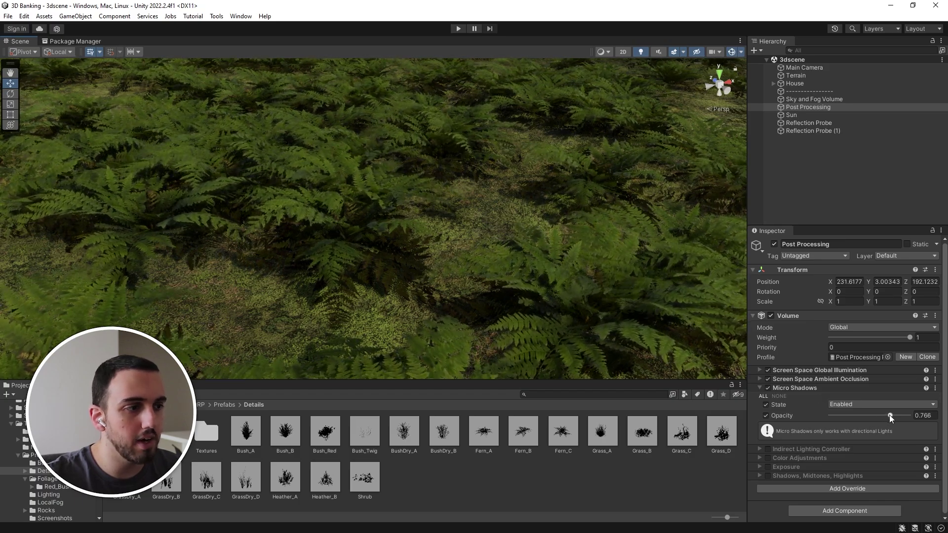
drag(891, 415, 922, 417)
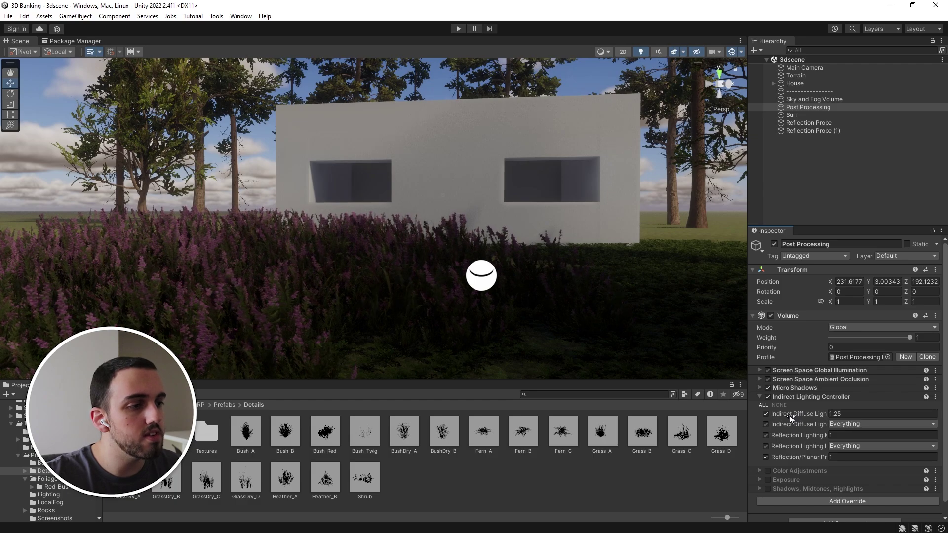
Try an Indirect Diffuse Lighting Multiplier of 6.25 in the Indirect Lighting Controller, and undo the change.
drag(789, 416, 845, 414)
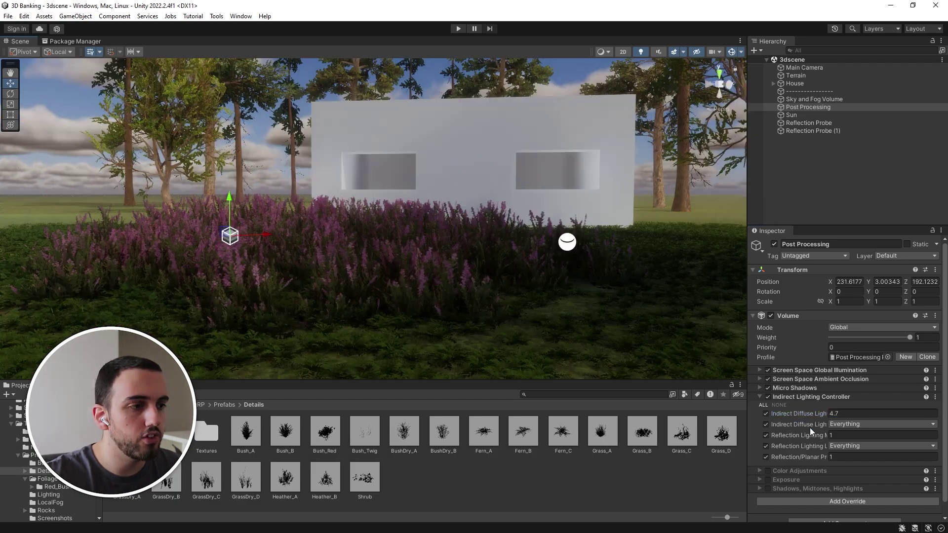
drag(818, 413, 234, 202)
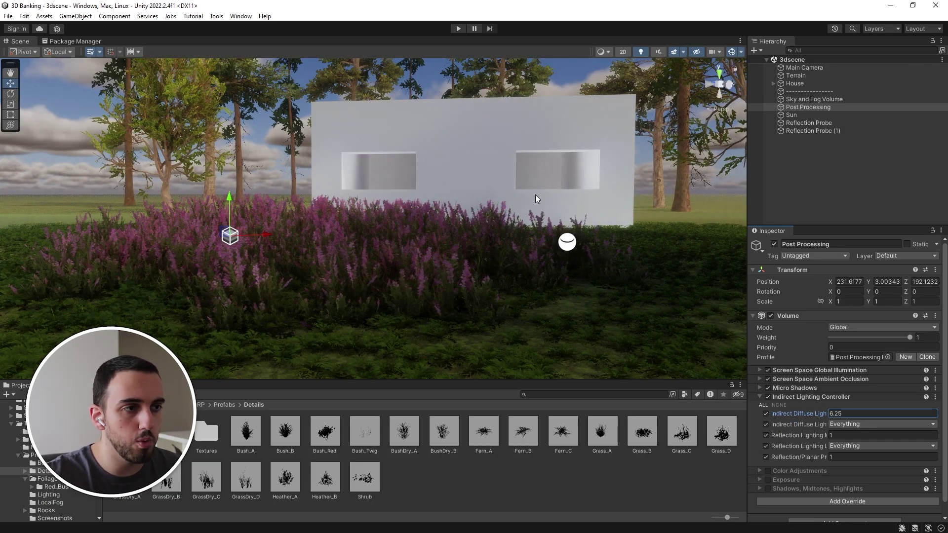
key(ctrl+z)
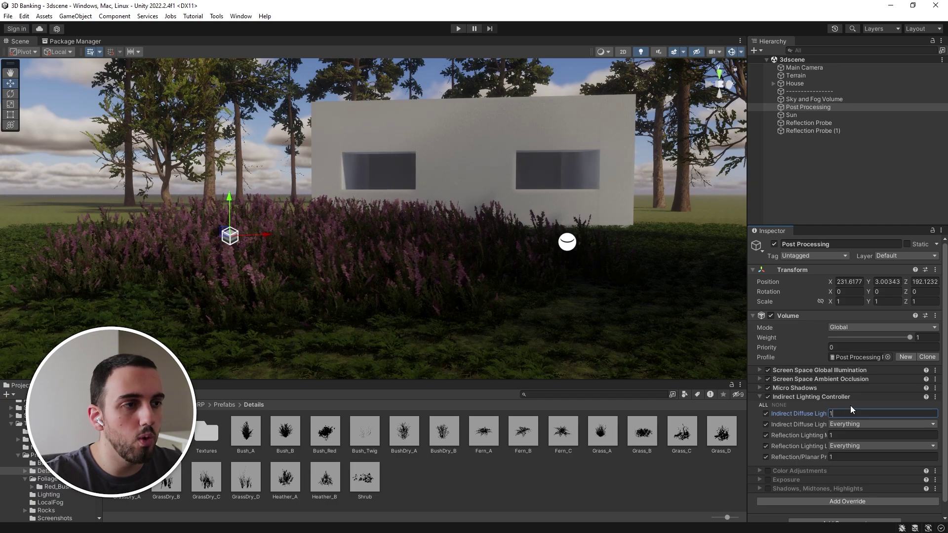
Try an Indirect Diffuse Lighting Multiplier of 1 and view the house and heather with it.
text(1)
key(Return)
right_drag(445, 226, 464, 217)
key(s)
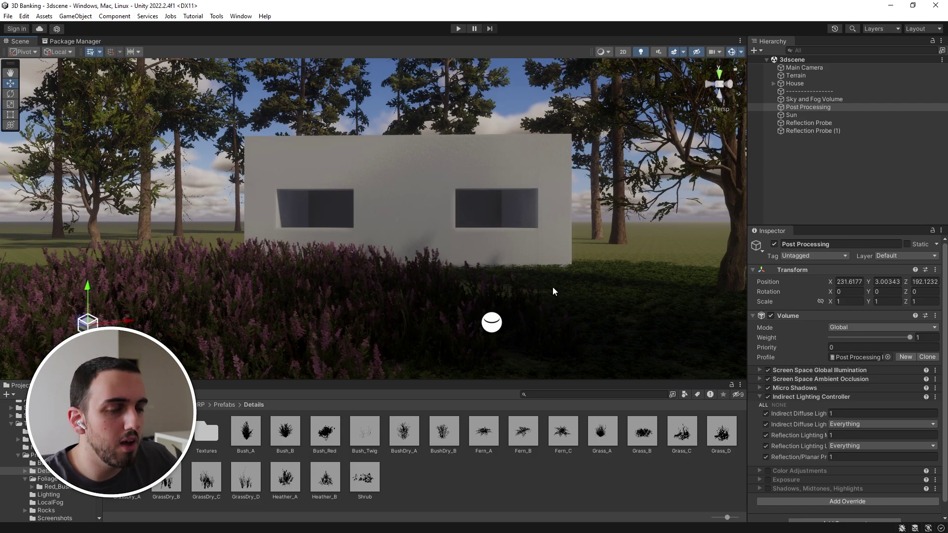
right_drag(475, 202, 467, 206)
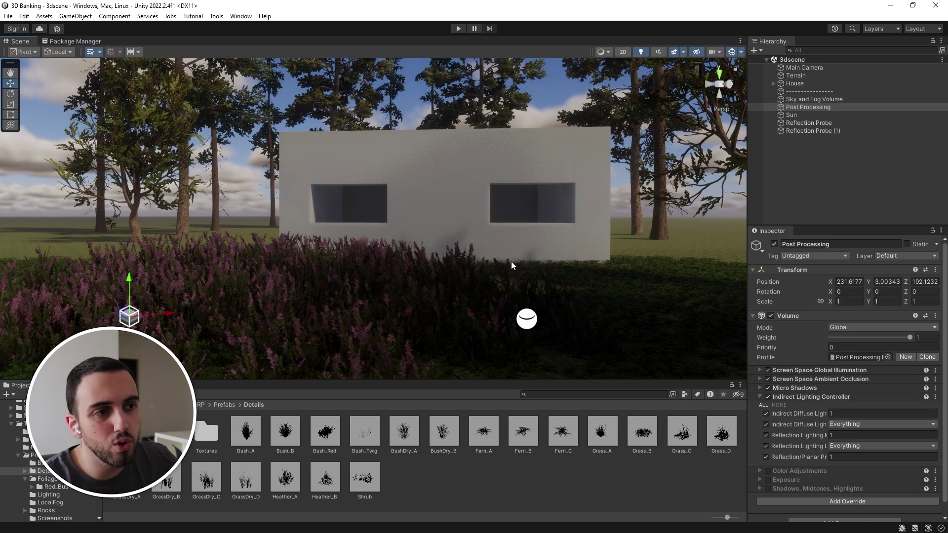
Set the Indirect Diffuse Lighting Multiplier to 1.25 and view the heather in front of the house.
click(845, 411)
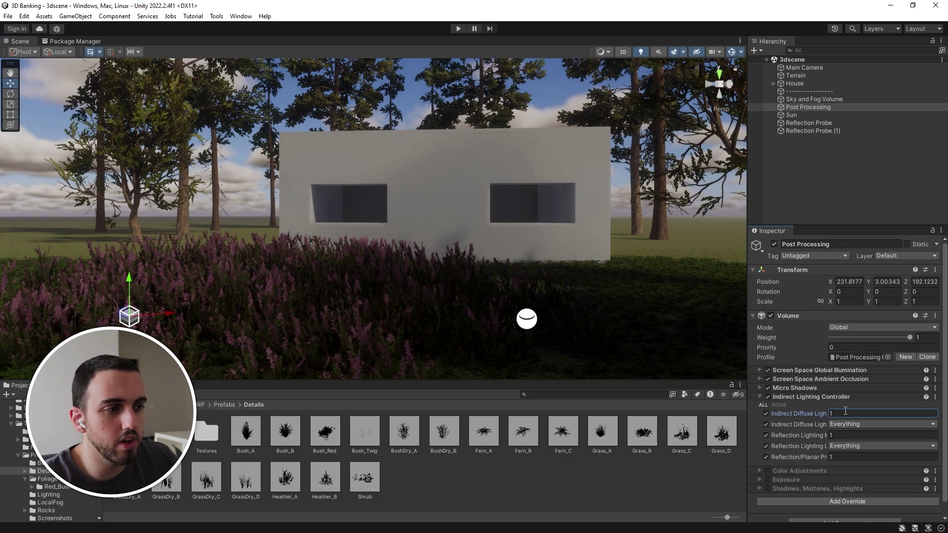
text(5)
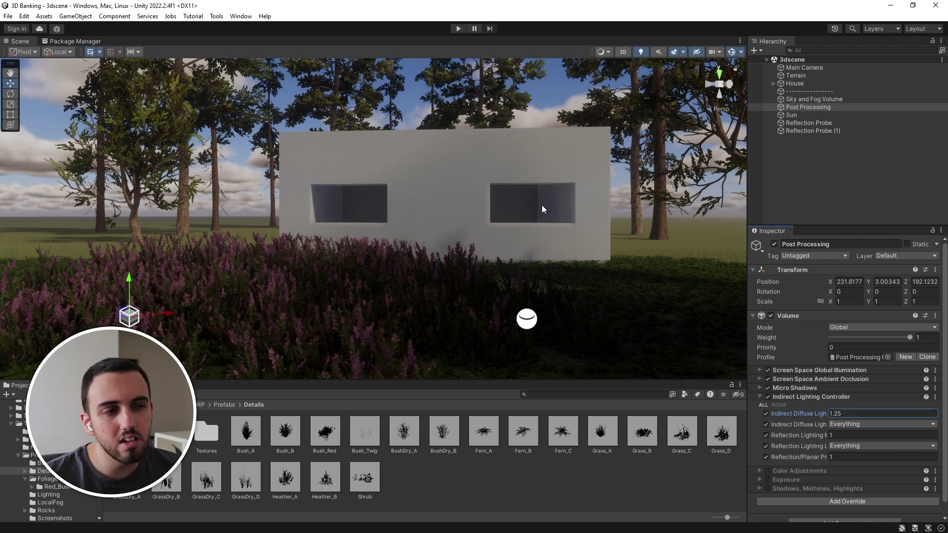
right_drag(531, 203, 508, 207)
key(s)
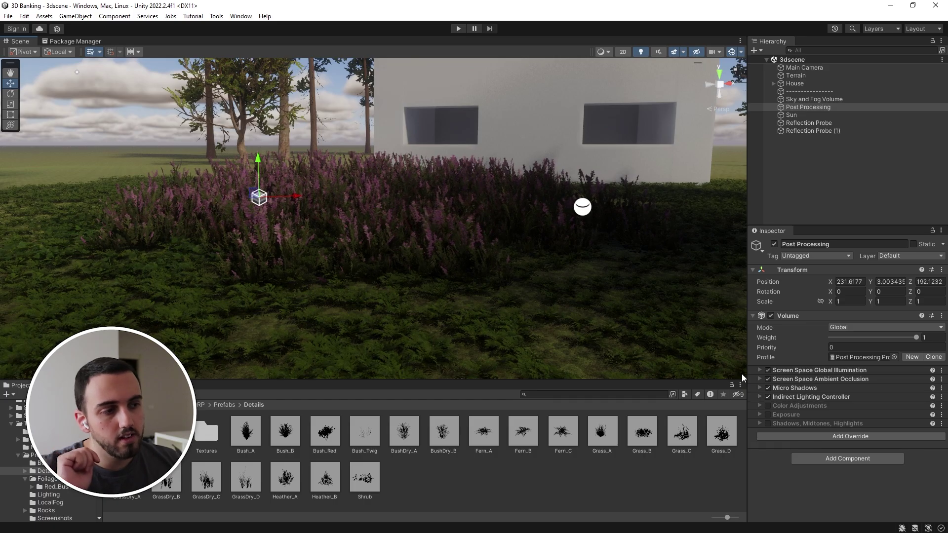
Enable the Color Adjustments override, try a Contrast of 52 and of 28 on the scene, and undo the contrast change.
click(768, 406)
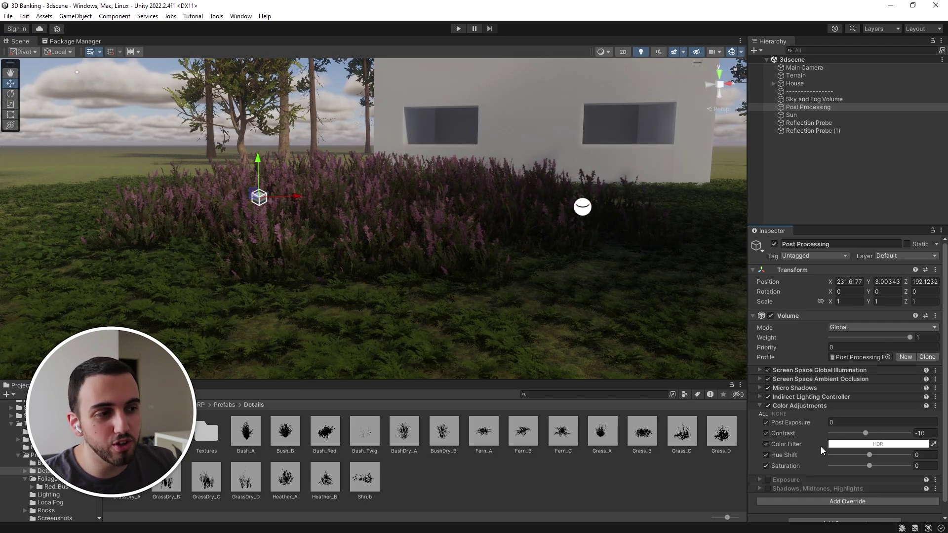
click(894, 433)
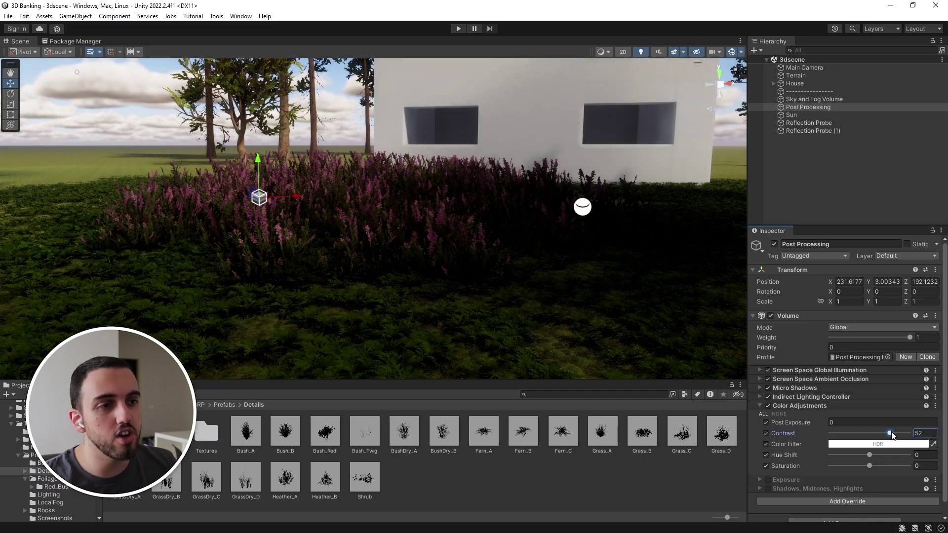
drag(891, 434, 881, 434)
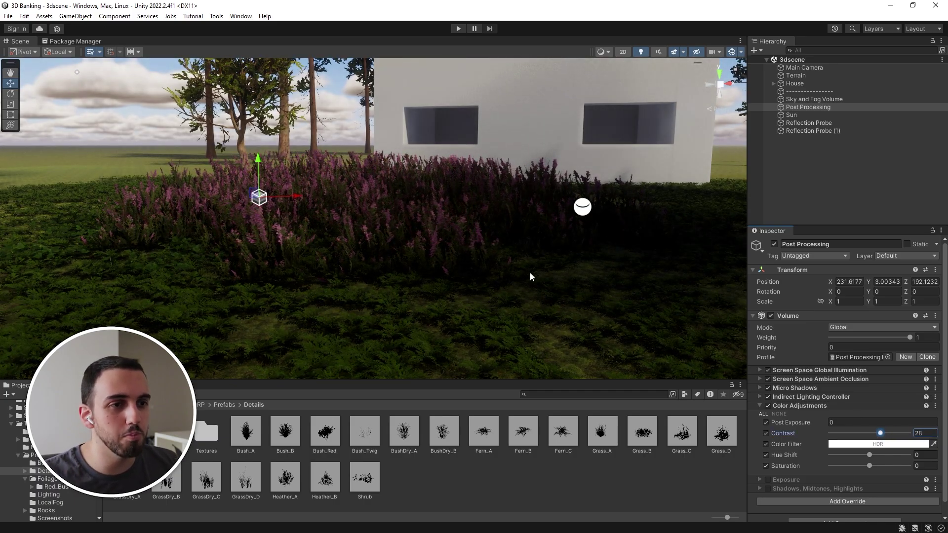
mouse_move(530, 277)
right_down()
mouse_move(537, 269)
mouse_move(519, 269)
right_up()
key(w)
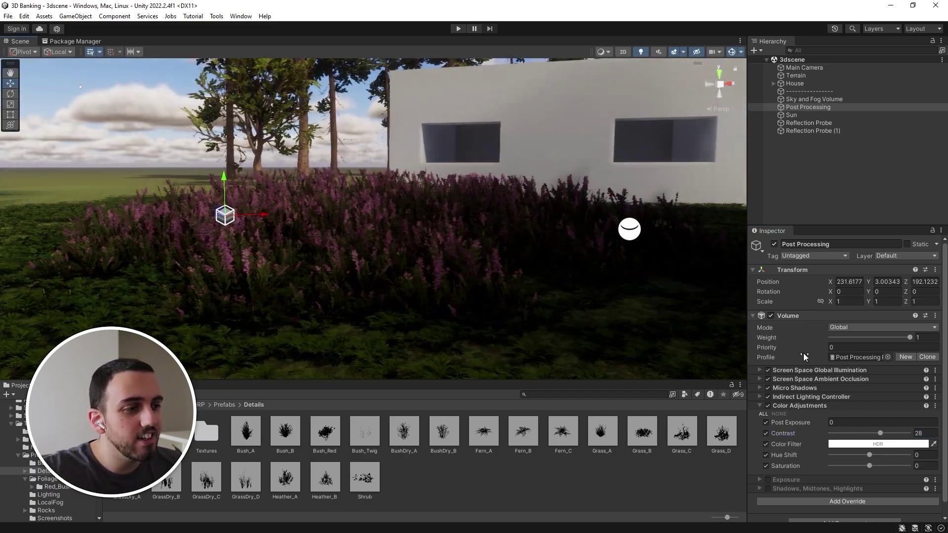
key(ctrl+z)
scroll(508, 280, down, 3)
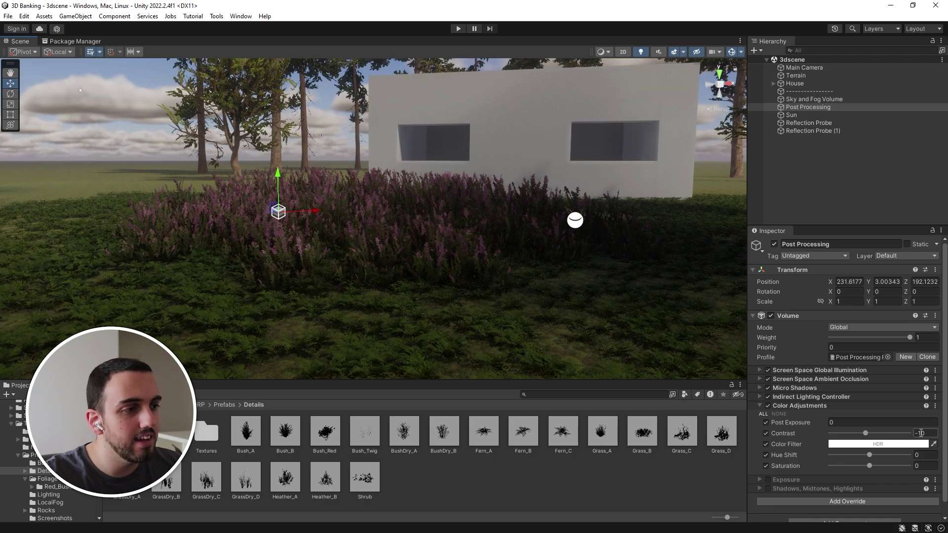
Try a Color Adjustments Contrast of 0 on the heather and ferns, and undo the change.
click(920, 432)
text(0)
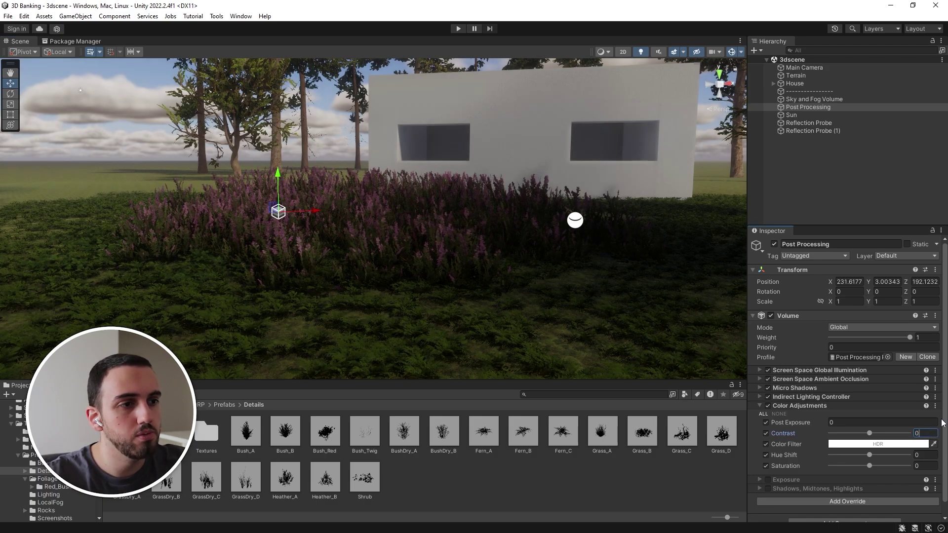
key(w)
right_drag(475, 257, 372, 264)
key(s)
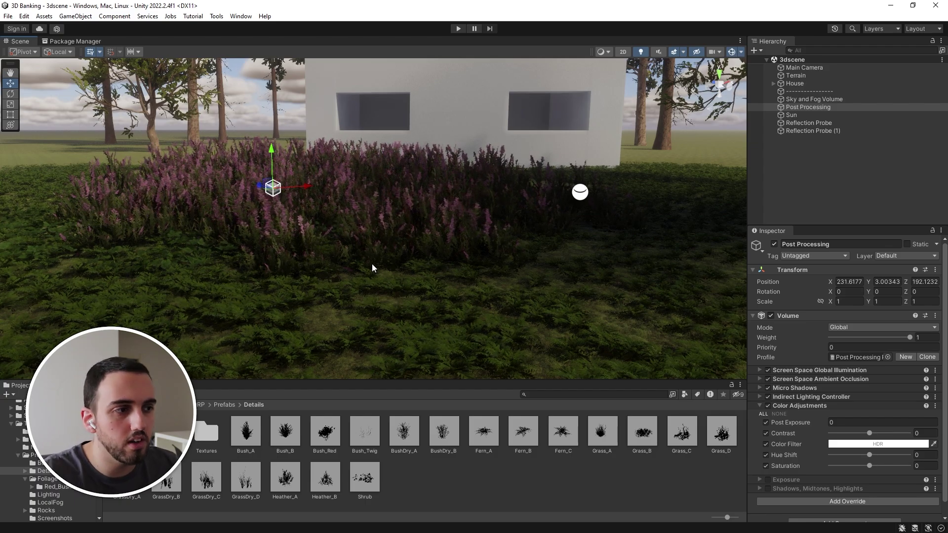
key(ctrl+z)
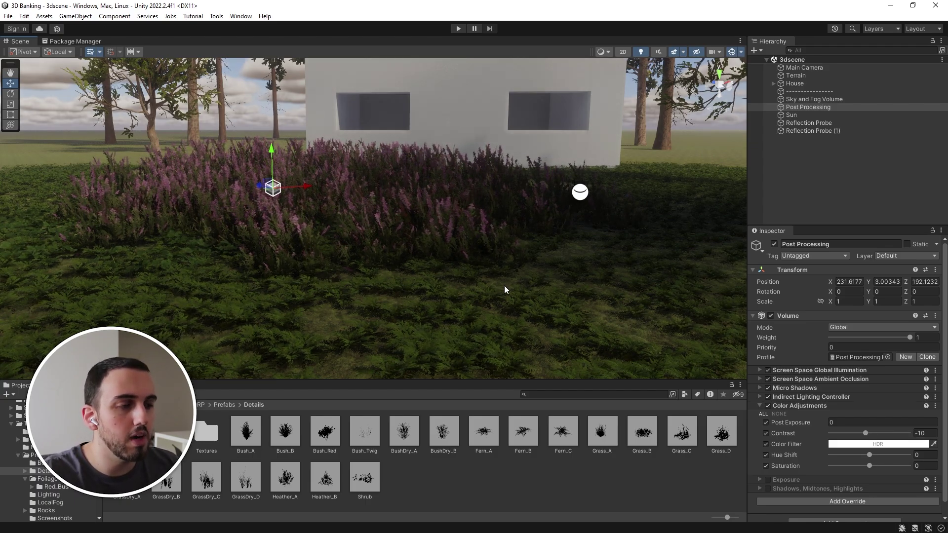
right_drag(504, 285, 500, 290)
key(d)
key(s)
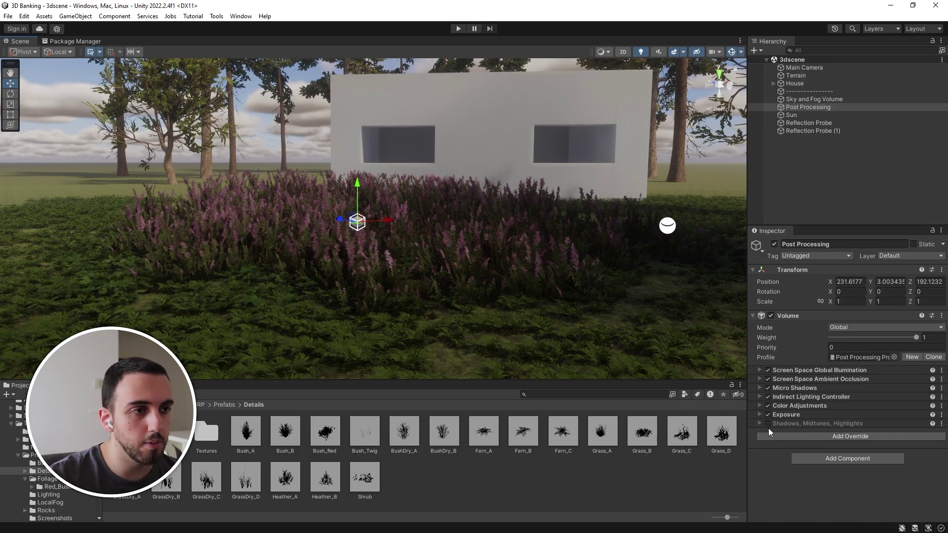
Enable the Shadows, Midtones, Highlights override and view its effect on the heather and the house.
right_drag(470, 250, 574, 296)
key(w)
key(d)
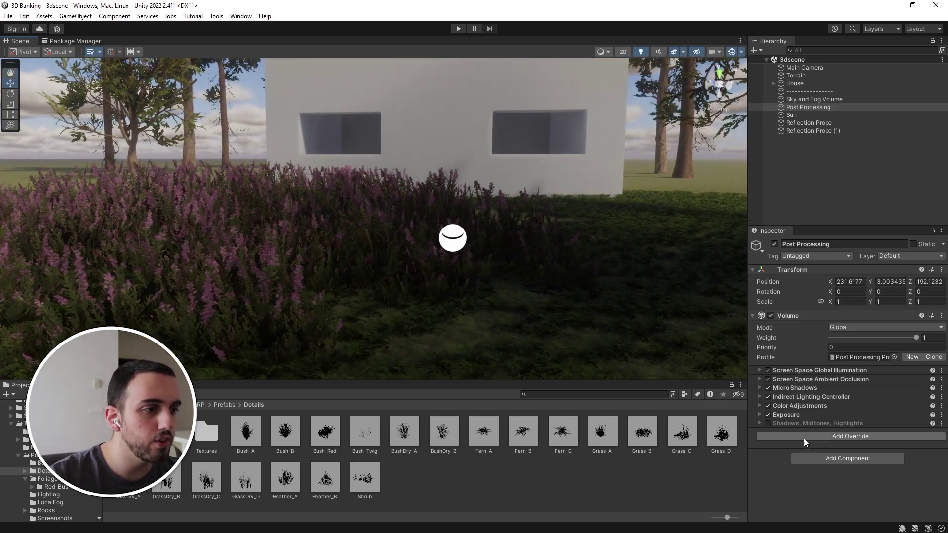
click(767, 424)
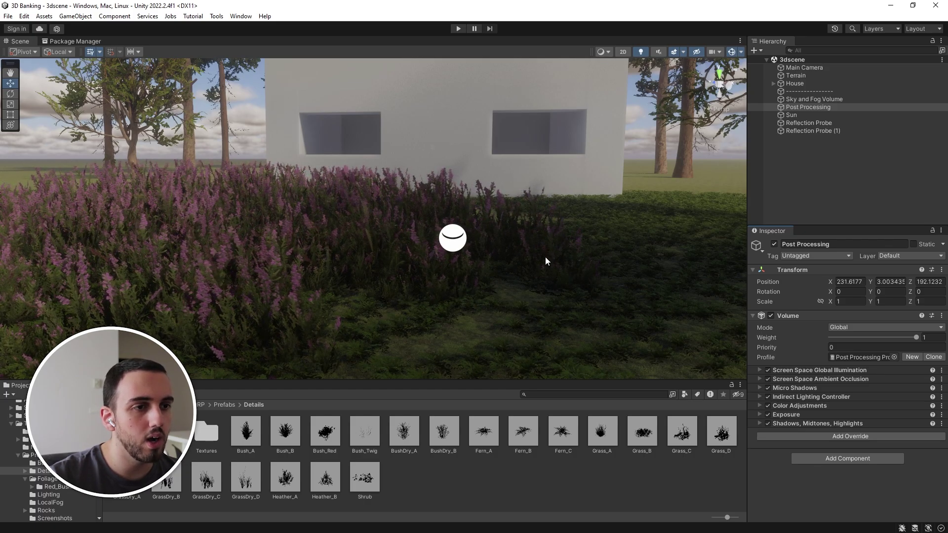
right_drag(560, 272, 534, 276)
key(s)
right_drag(586, 302, 499, 289)
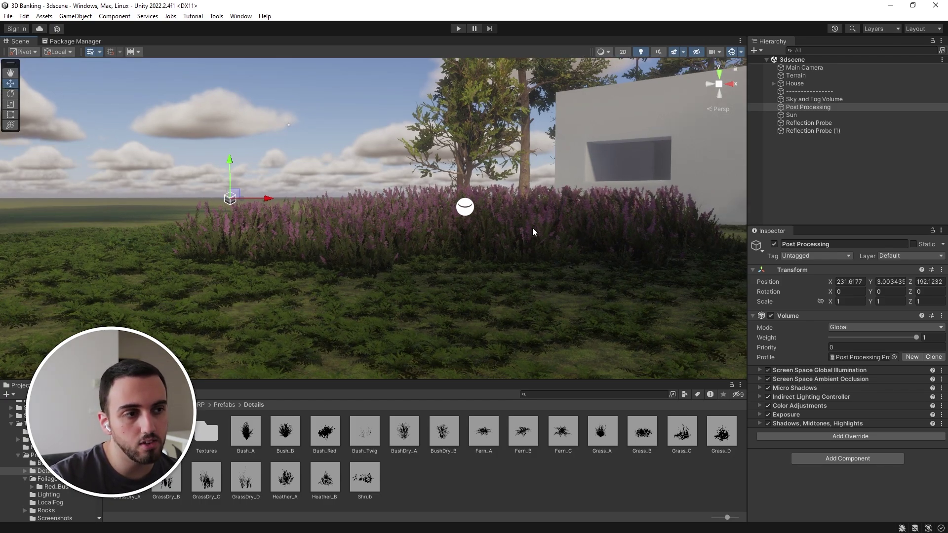
Brighten the Shadows slightly in the Shadows, Midtones, Highlights override.
click(824, 423)
scroll(827, 427, down, 3)
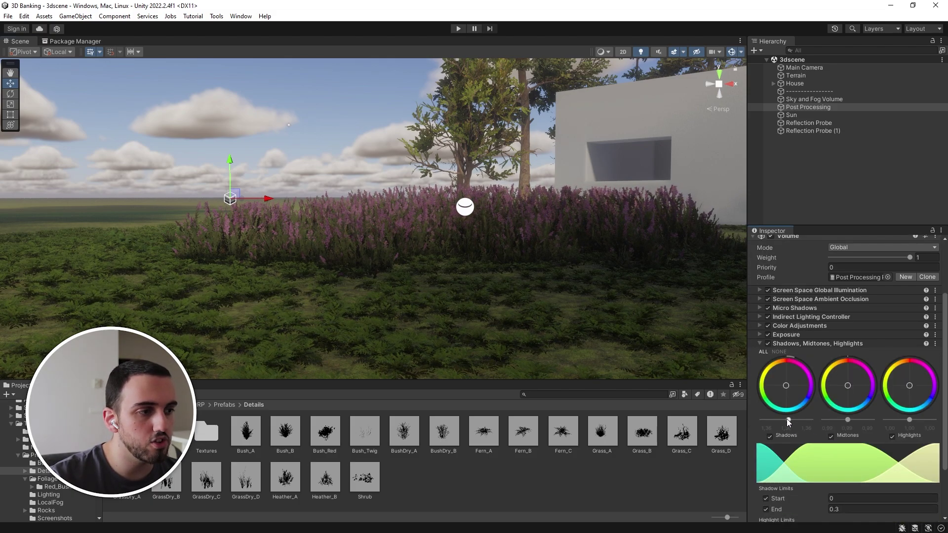
drag(787, 420, 789, 424)
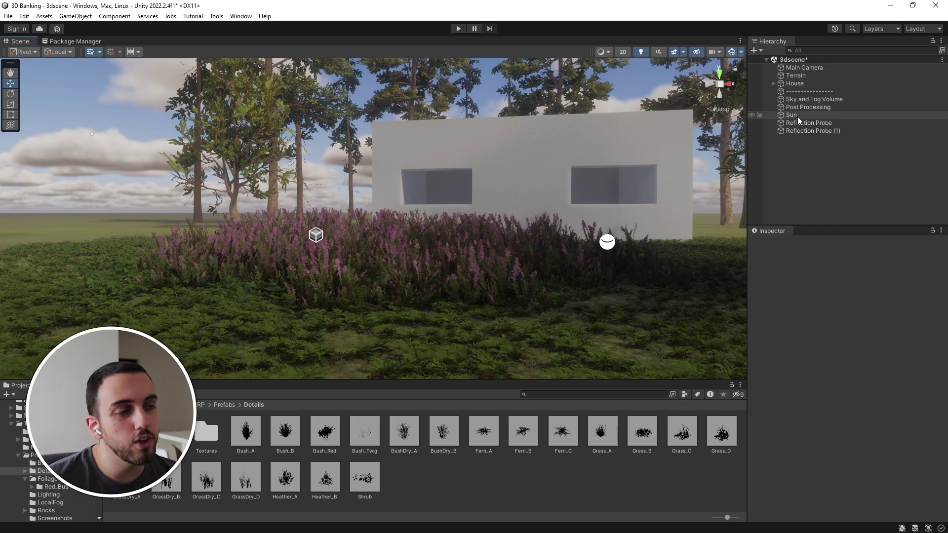
Try an Intensity of 130000 lux on the Sun light, and undo the change.
click(797, 116)
scroll(787, 358, down, 5)
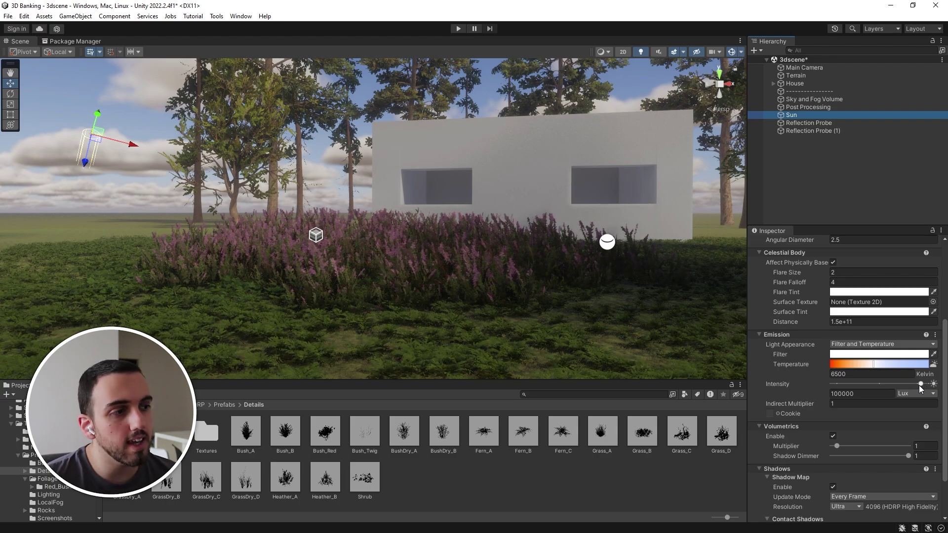
drag(922, 387, 927, 390)
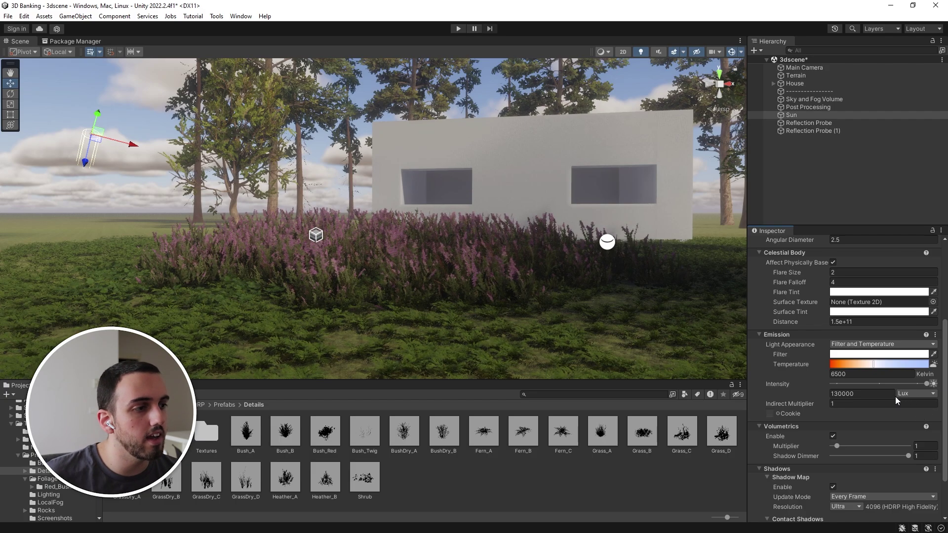
key(ctrl+z)
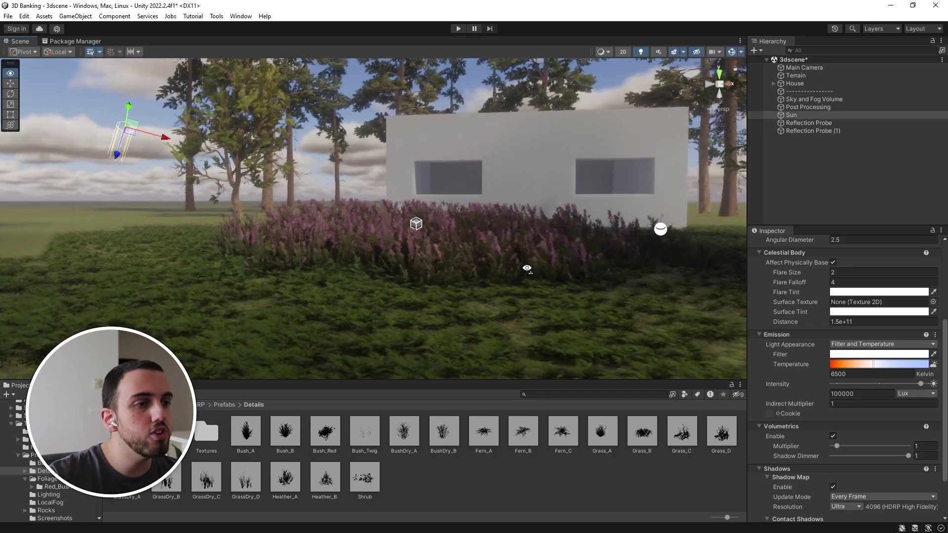
Lower the Sun light's Intensity to 70580.92 lux and view the heather and house from several angles.
mouse_move(525, 267)
right_down()
mouse_move(671, 173)
mouse_move(469, 227)
mouse_move(555, 220)
mouse_move(498, 232)
mouse_move(489, 266)
mouse_move(530, 266)
right_up()
key(w)
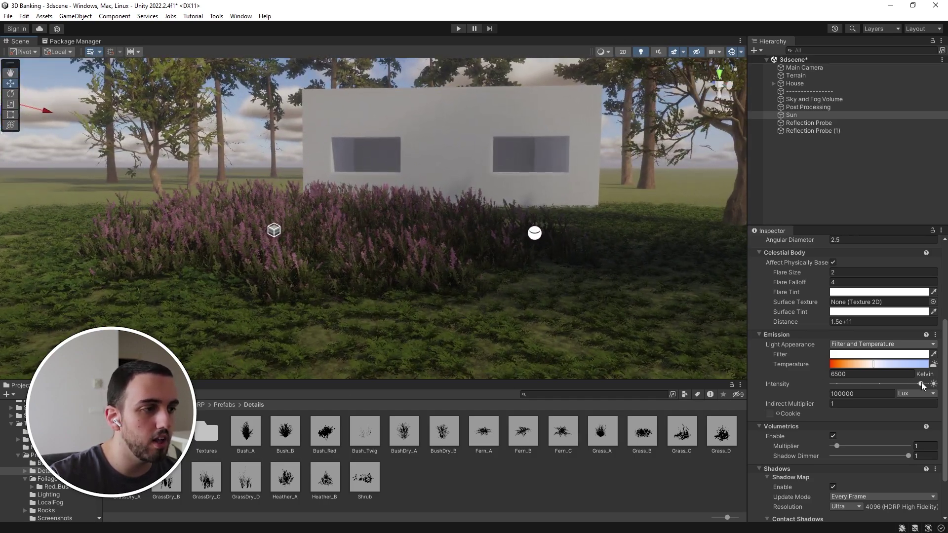
drag(921, 384, 905, 385)
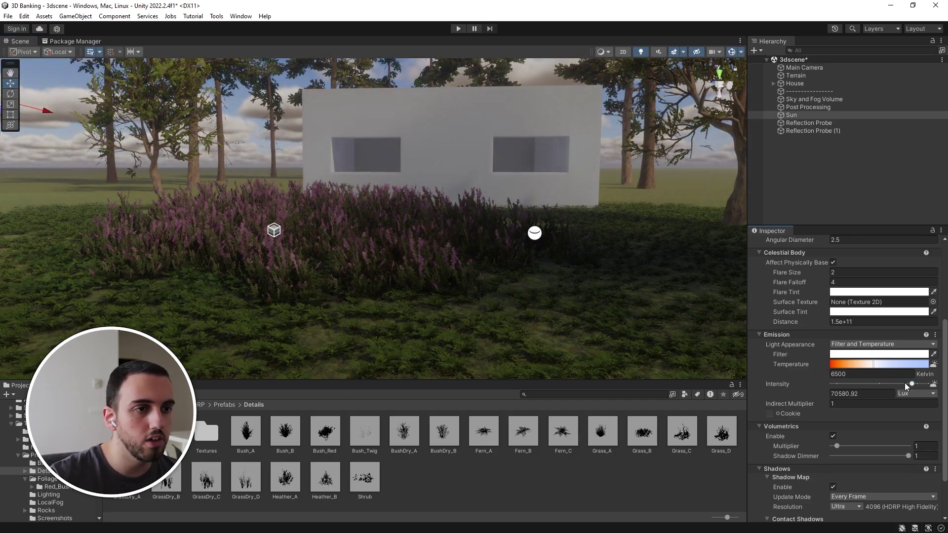
right_drag(475, 246, 568, 208)
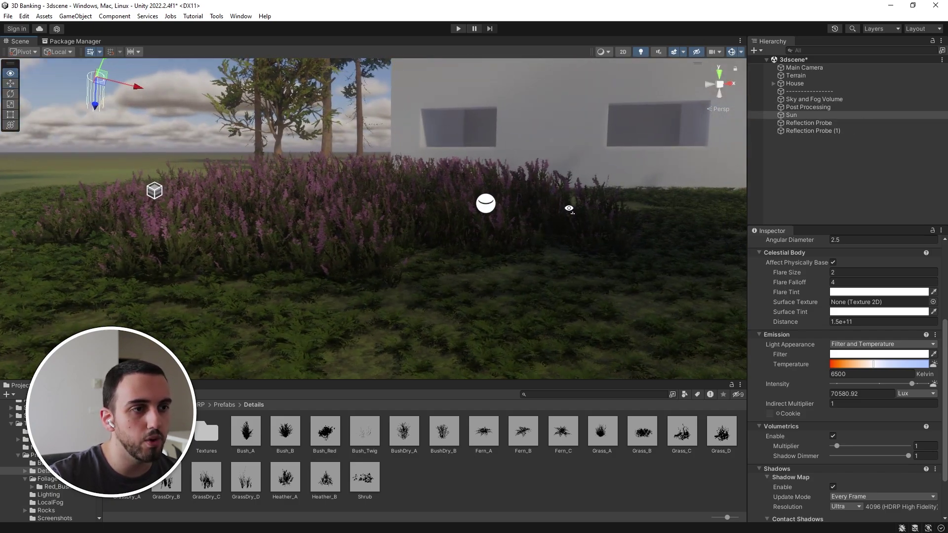
mouse_move(487, 233)
right_down()
mouse_move(467, 239)
mouse_move(499, 237)
mouse_move(474, 242)
right_up()
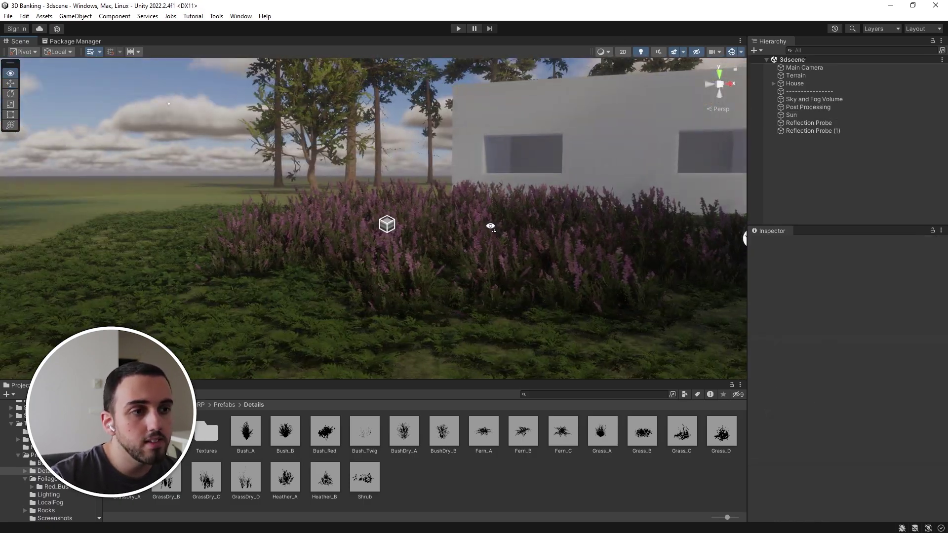
right_drag(490, 224, 510, 235)
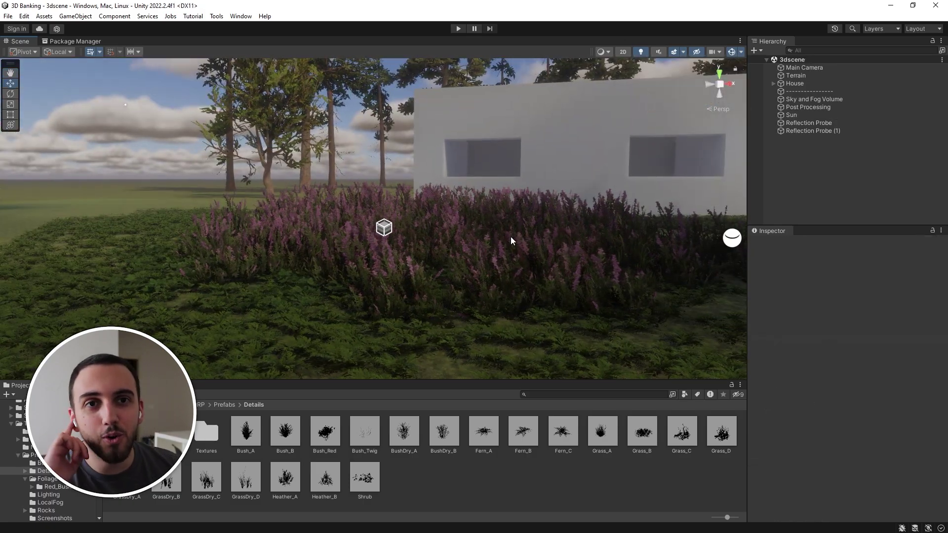